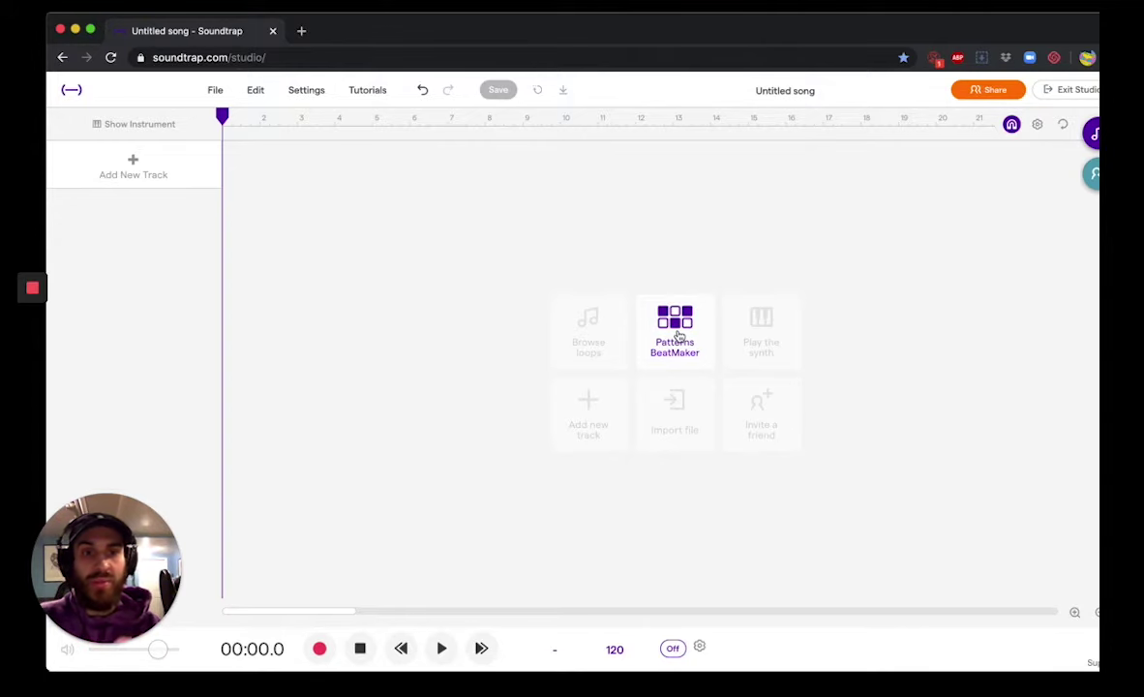
# Start a new drum pattern track and switch its kit to the Old School Tape preset
pyautogui.click(677, 331)
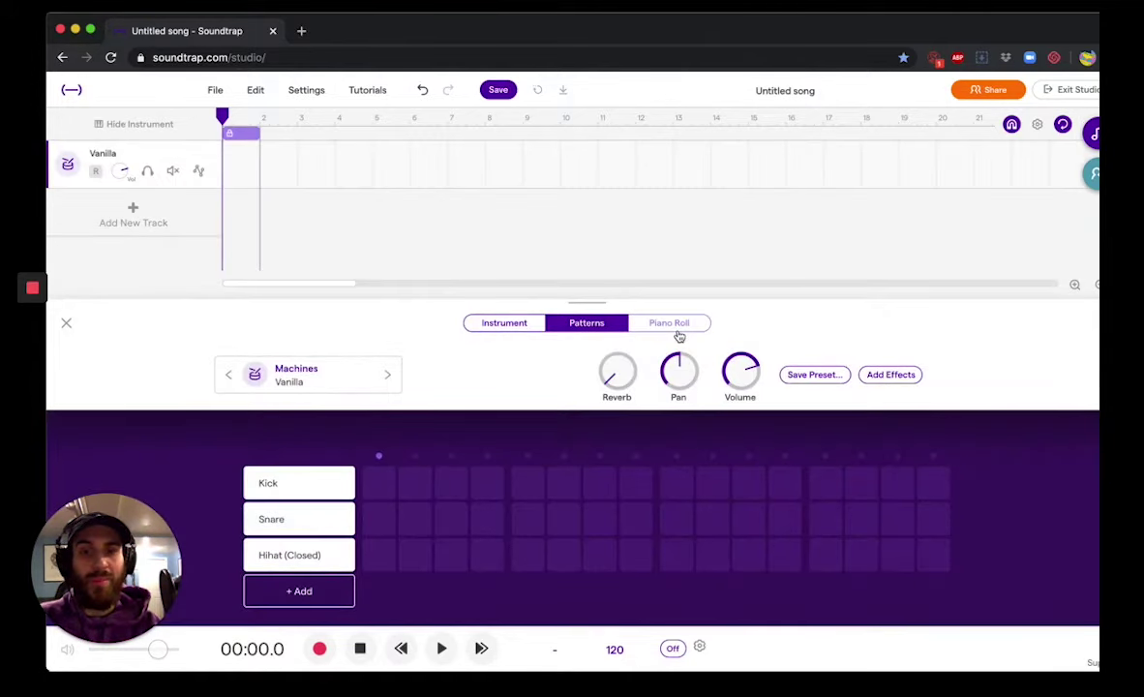
pyautogui.click(352, 380)
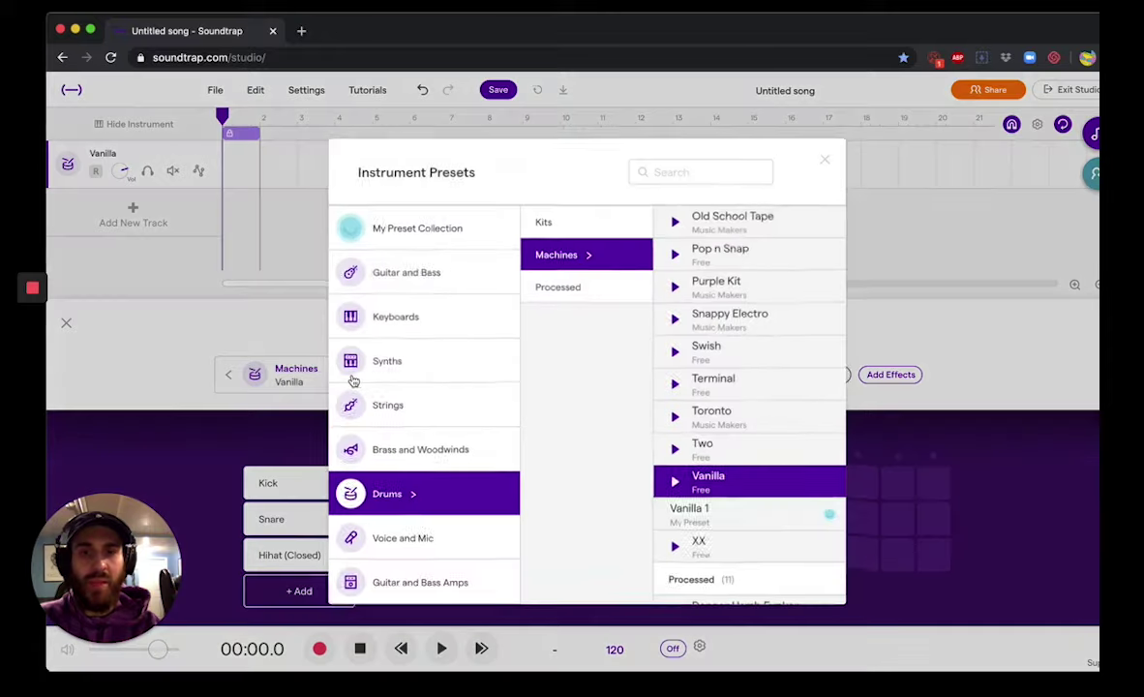
pyautogui.click(694, 166)
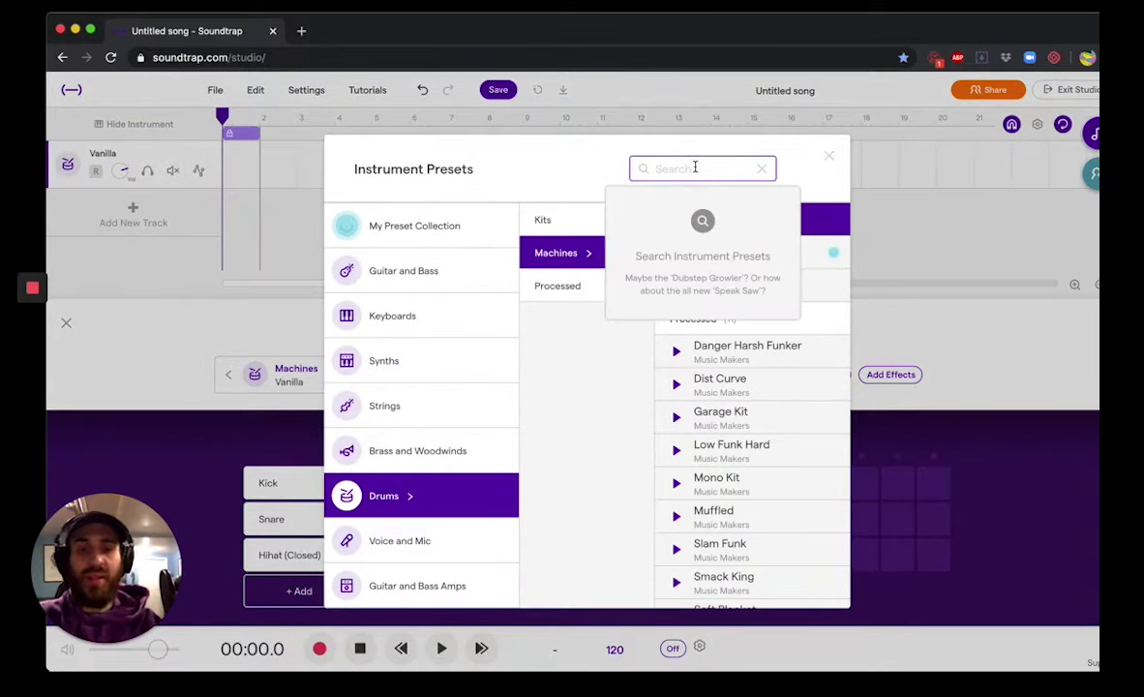
pyautogui.write('old school')
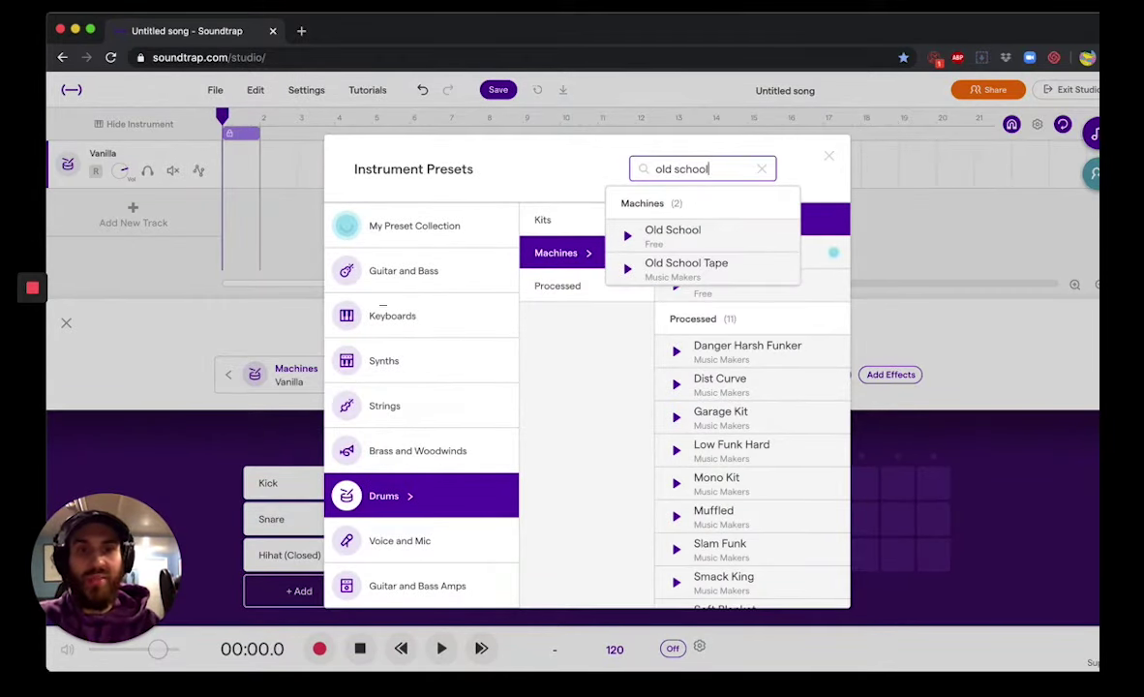
pyautogui.click(749, 263)
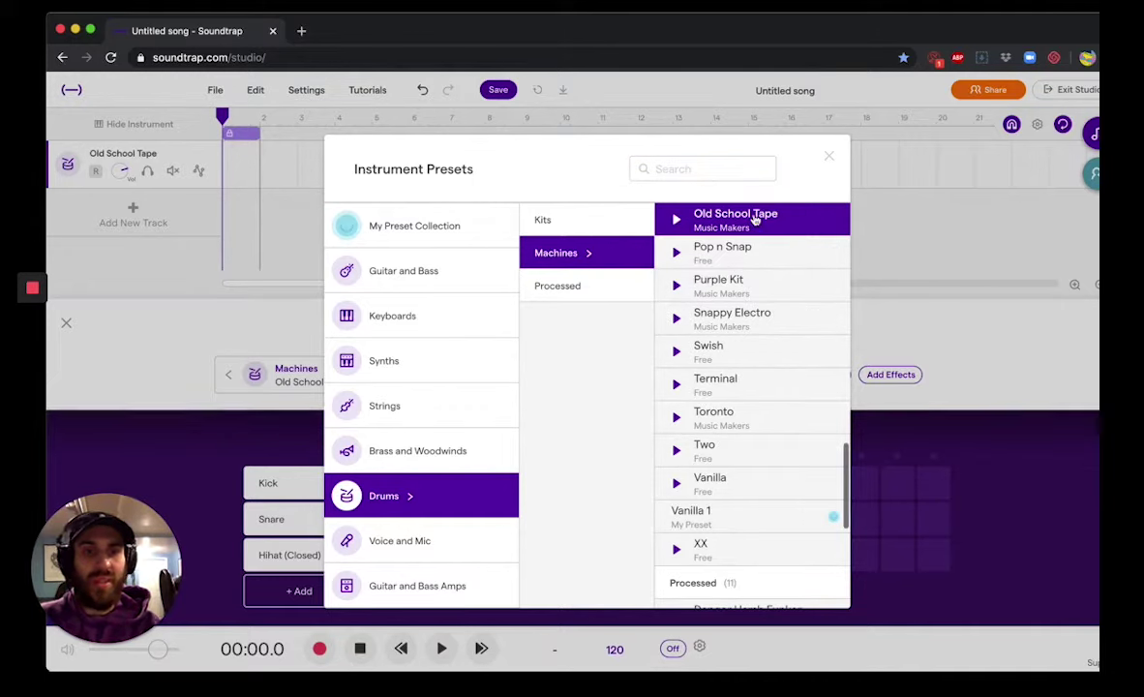
pyautogui.click(675, 220)
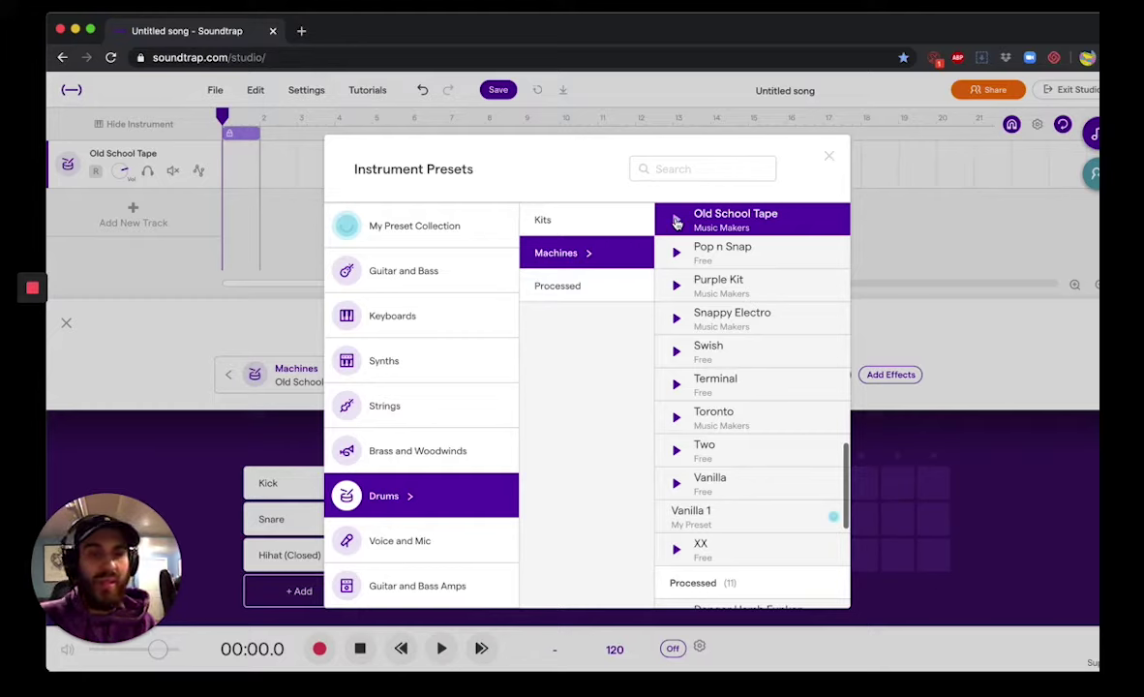
pyautogui.click(828, 156)
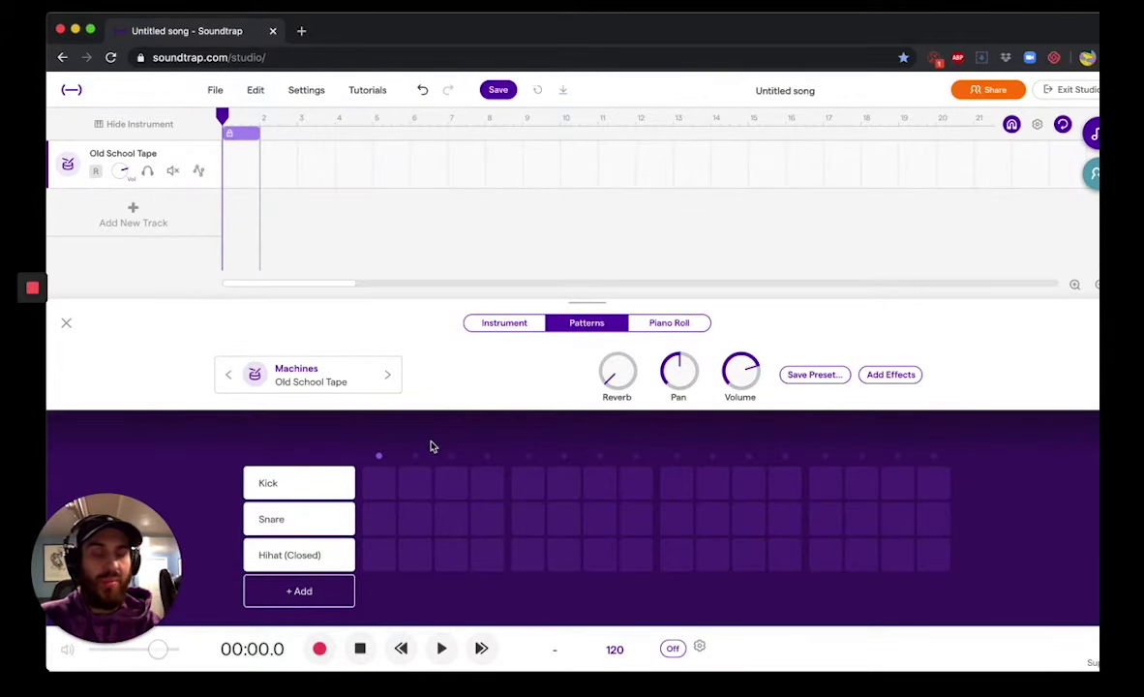
# Place kick hits on steps 1, 5, 9 and 13
pyautogui.click(378, 483)
pyautogui.click(528, 483)
pyautogui.click(676, 483)
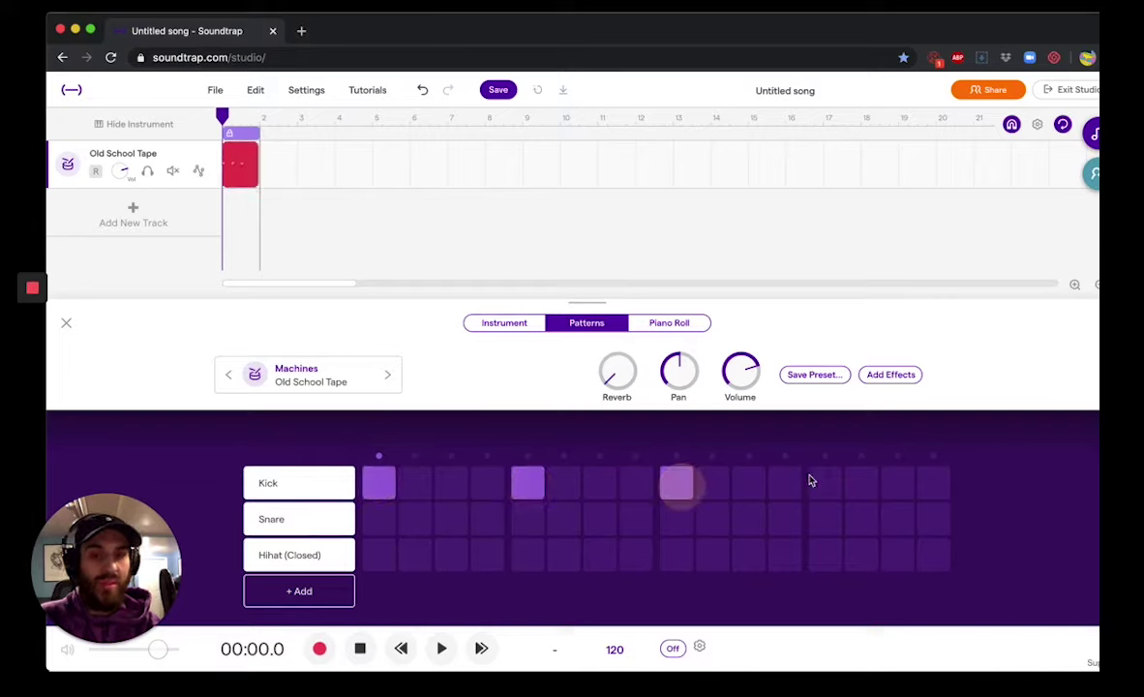
pyautogui.click(824, 482)
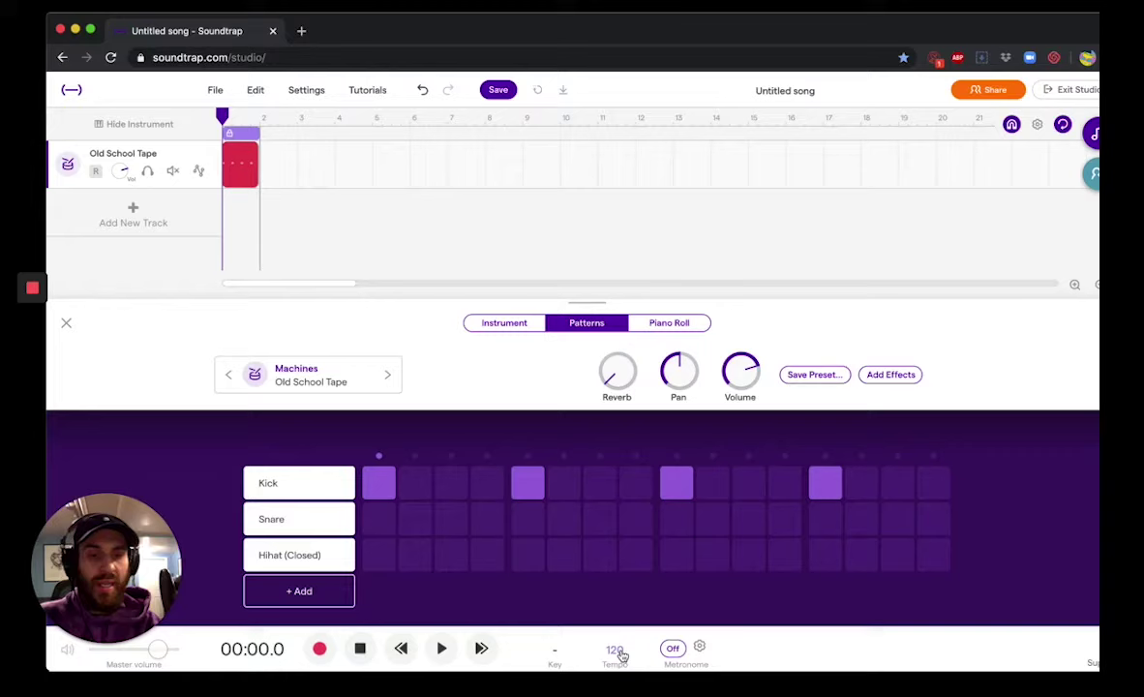
# Play the pattern, then move the step-13 kick to step 12 and add one on 15
pyautogui.click(441, 649)
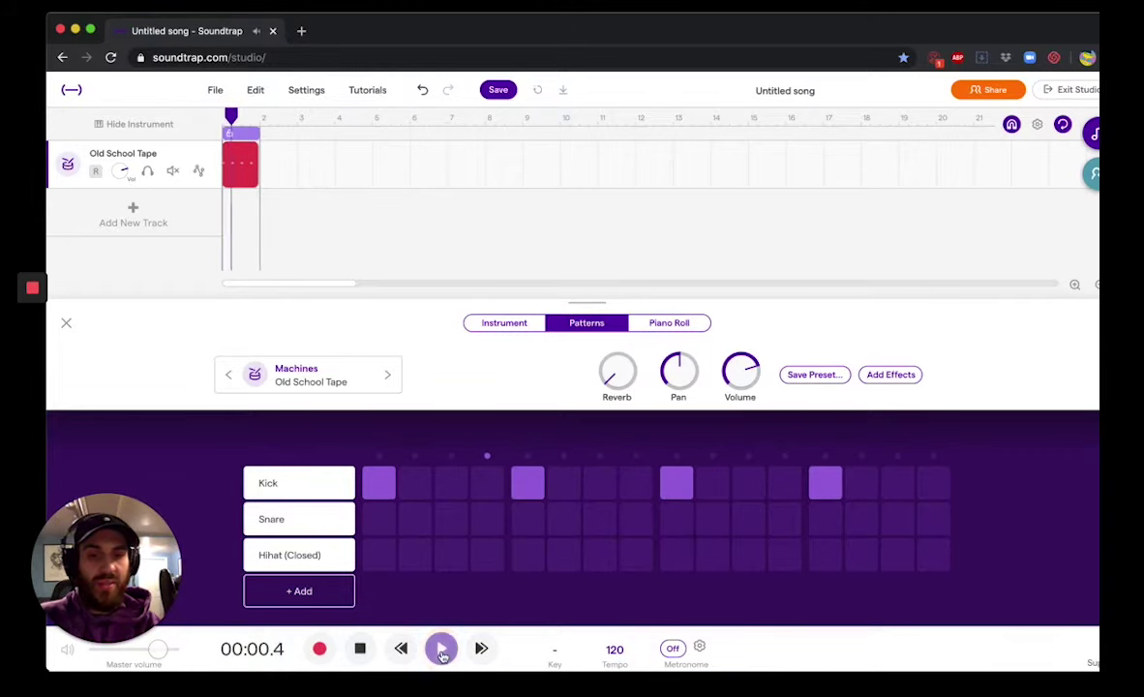
pyautogui.click(360, 648)
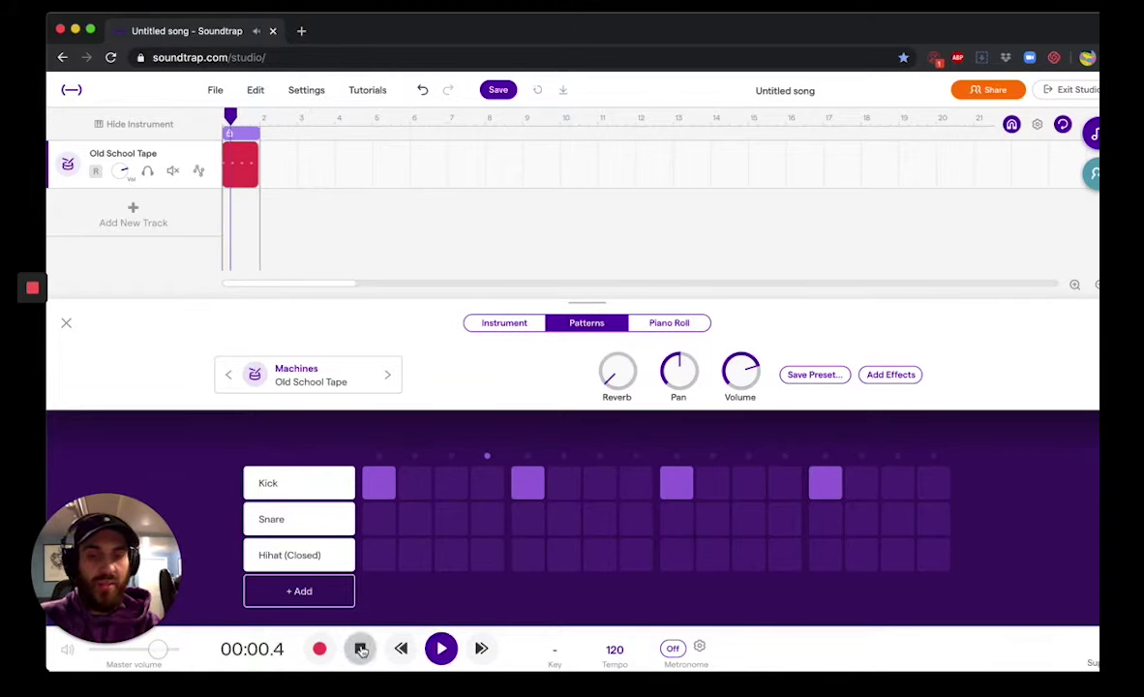
pyautogui.press('space')
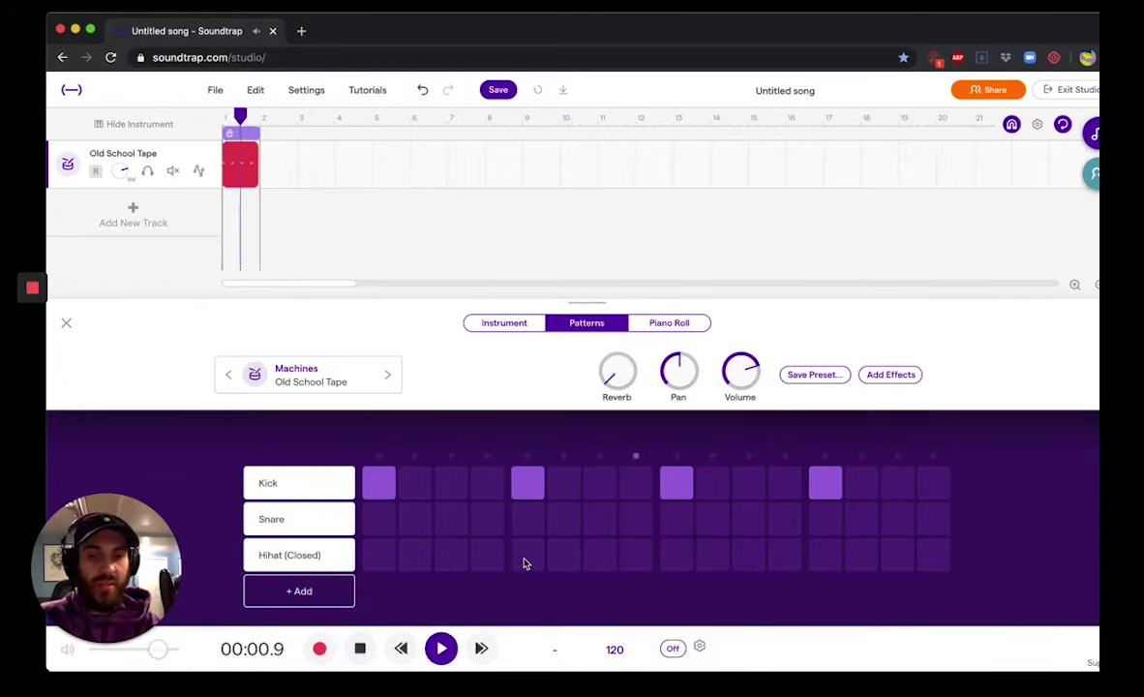
pyautogui.click(826, 483)
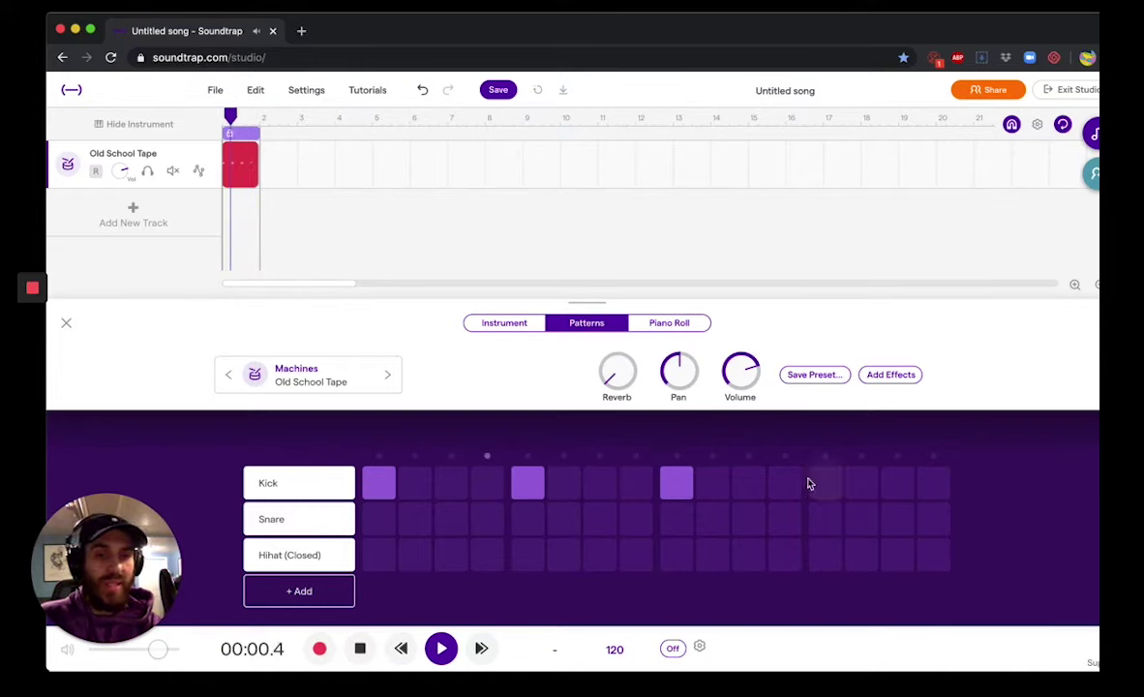
pyautogui.click(788, 481)
pyautogui.click(890, 481)
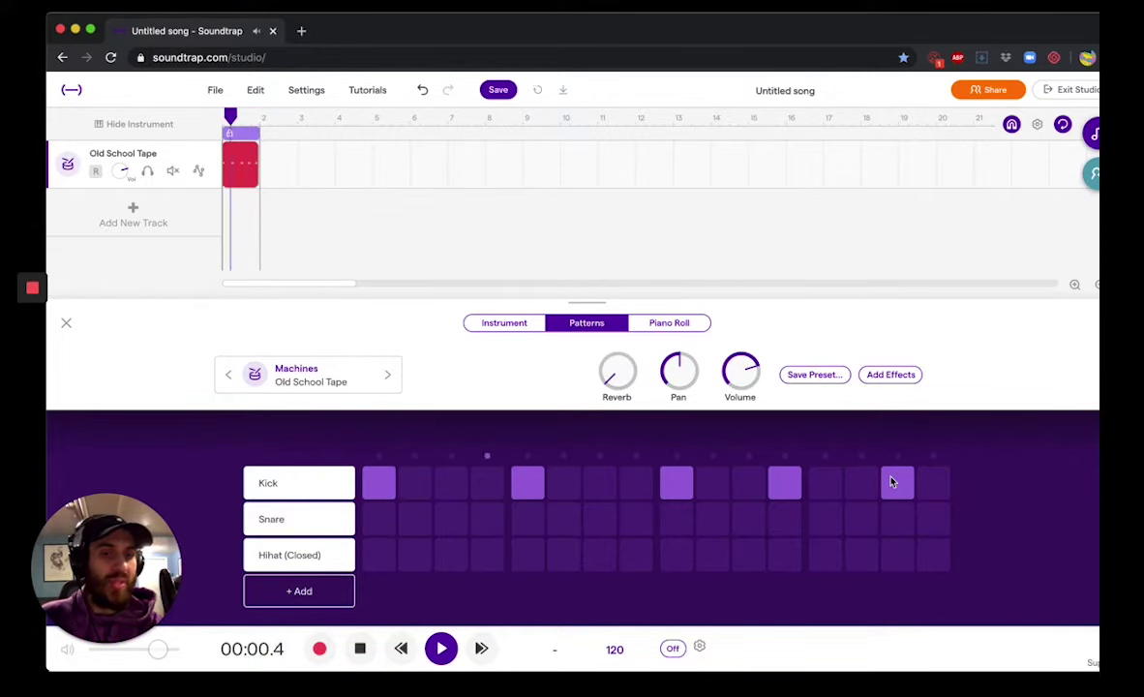
# Raise the tempo from 120 to 145 BPM and play the beat at the new speed
pyautogui.click(614, 648)
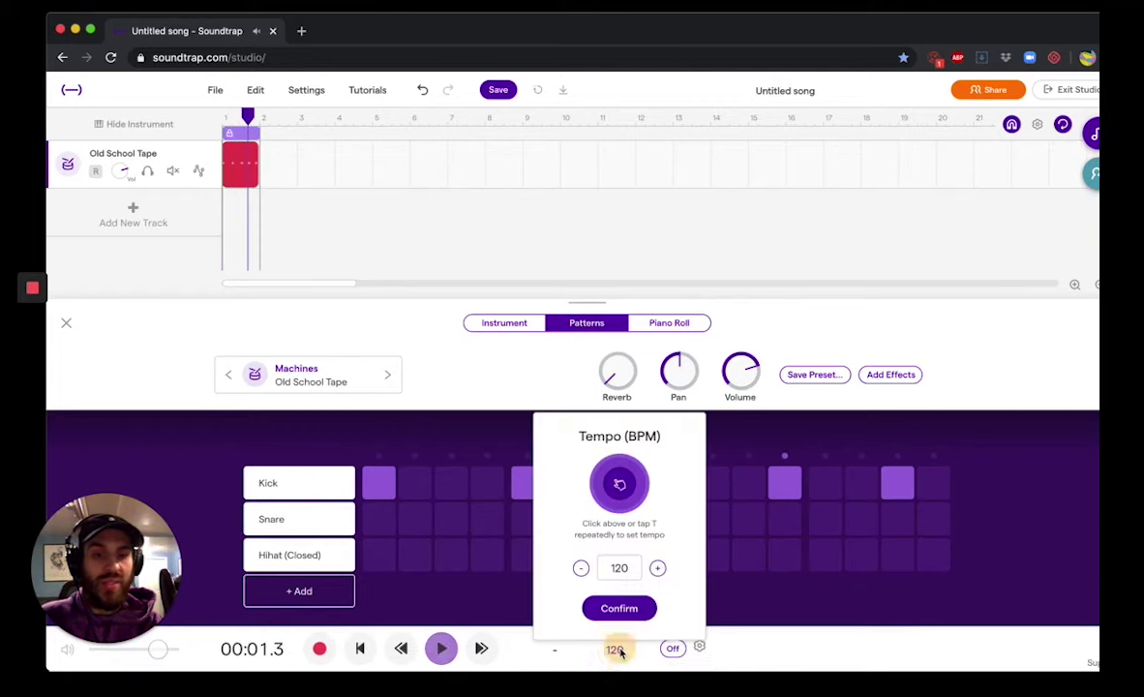
pyautogui.click(657, 568)
pyautogui.click(657, 568)
pyautogui.click(657, 568)
pyautogui.click(657, 568)
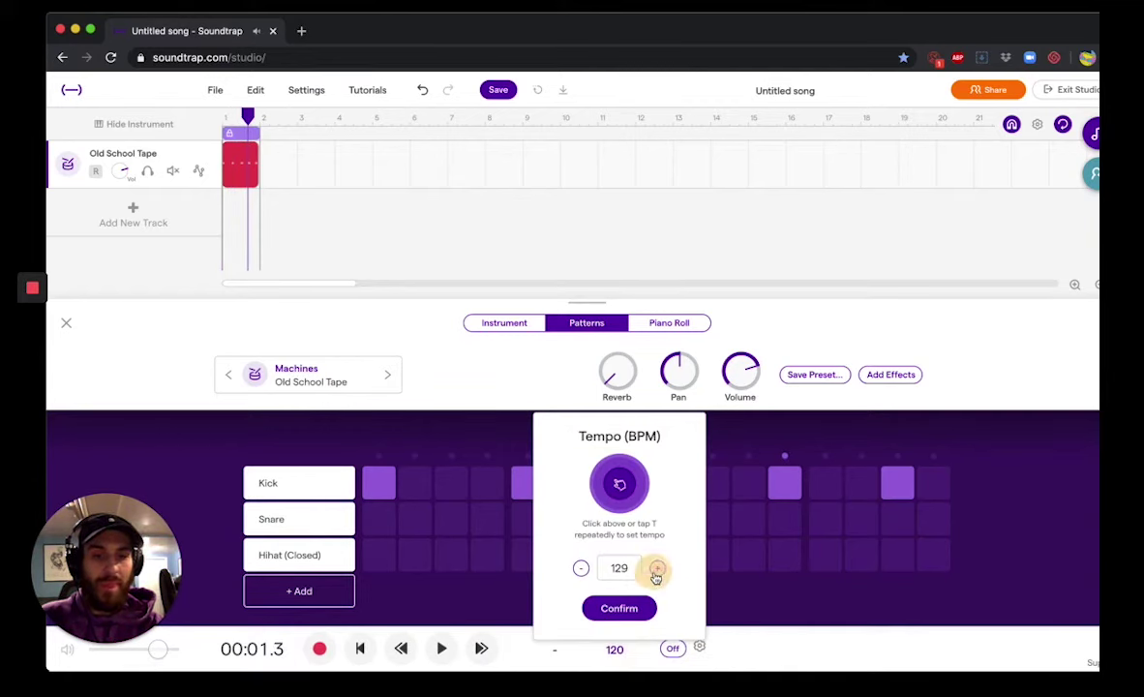
pyautogui.click(657, 568)
pyautogui.doubleClick(657, 567)
pyautogui.doubleClick(657, 568)
pyautogui.doubleClick(657, 568)
pyautogui.click(657, 568)
pyautogui.doubleClick(657, 568)
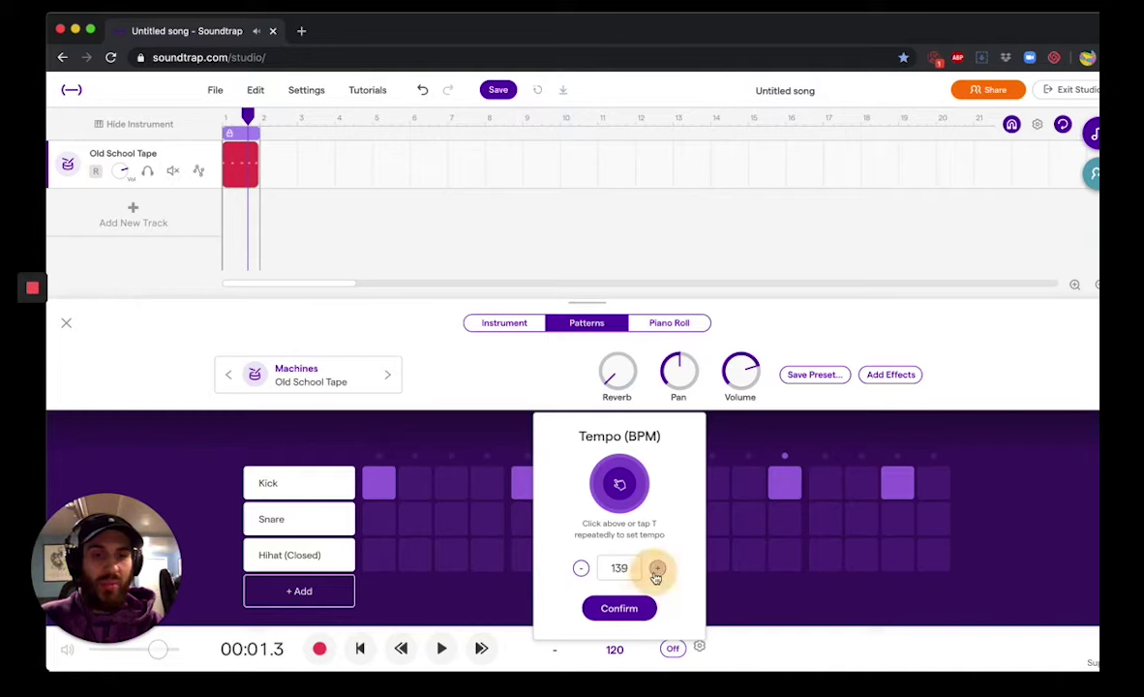
pyautogui.doubleClick(657, 569)
pyautogui.click(657, 569)
pyautogui.click(657, 569)
pyautogui.doubleClick(656, 569)
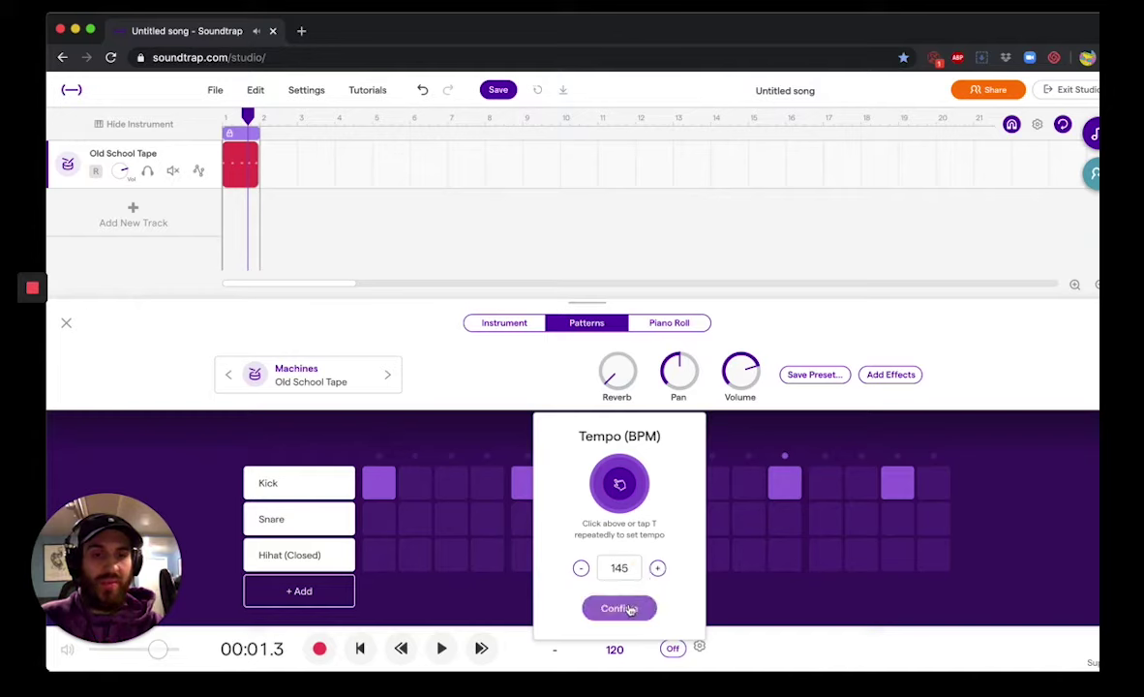
pyautogui.click(630, 608)
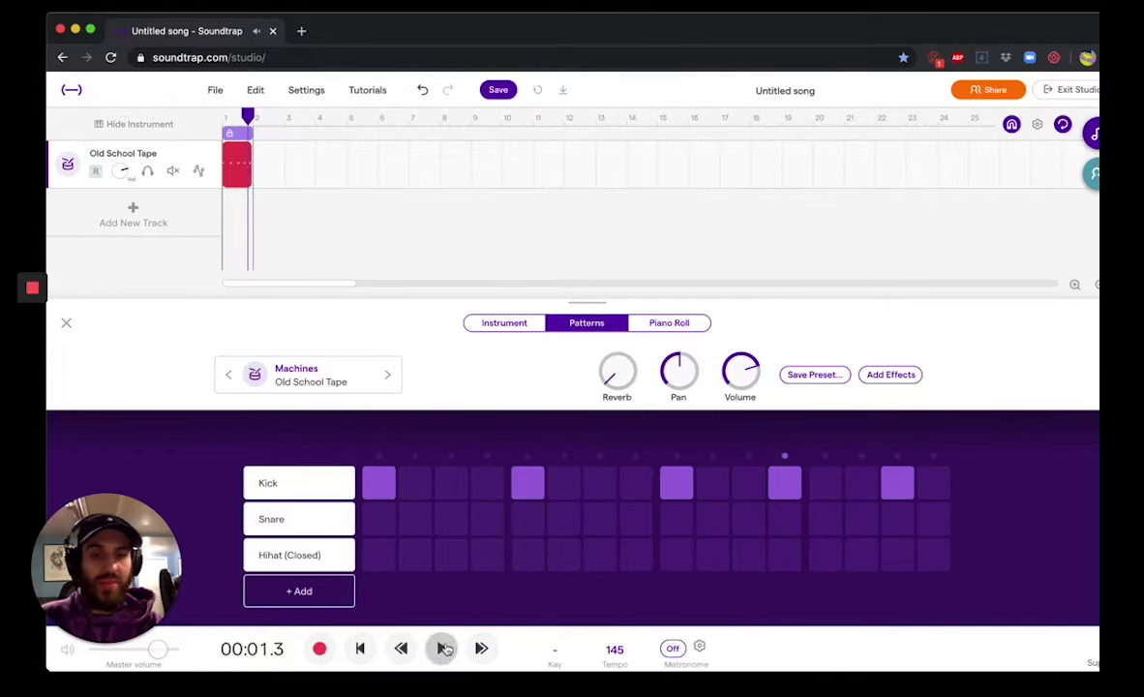
pyautogui.click(443, 648)
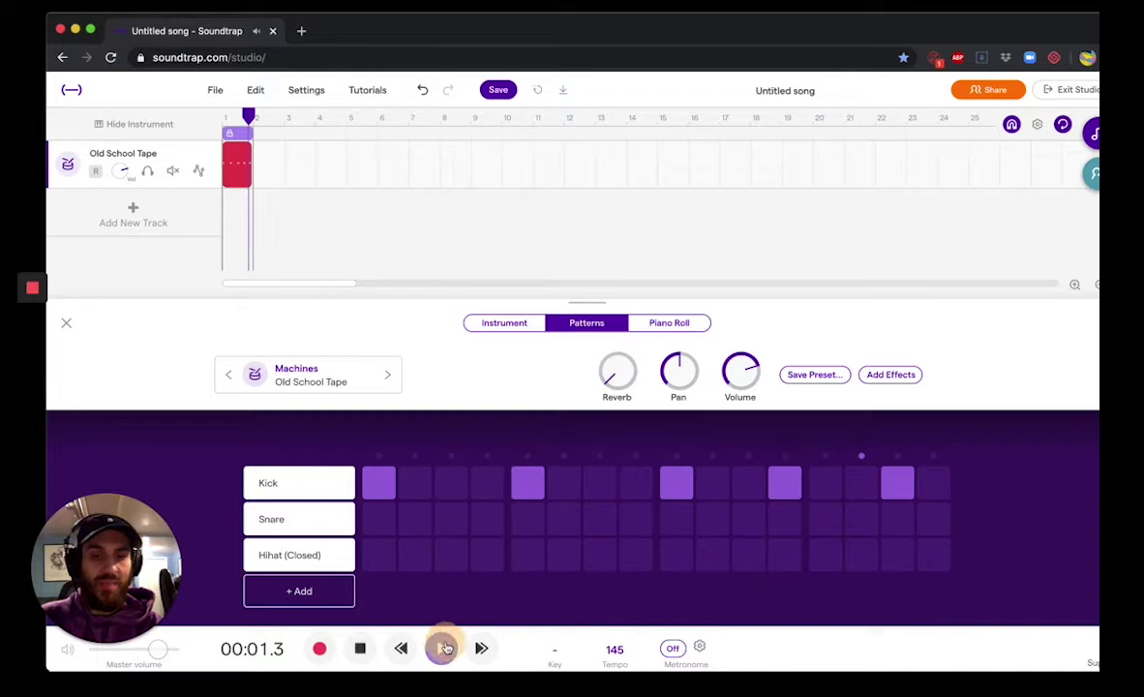
# Add closed hi-hats on steps 1, 5, 9, 12 and 15
pyautogui.click(378, 554)
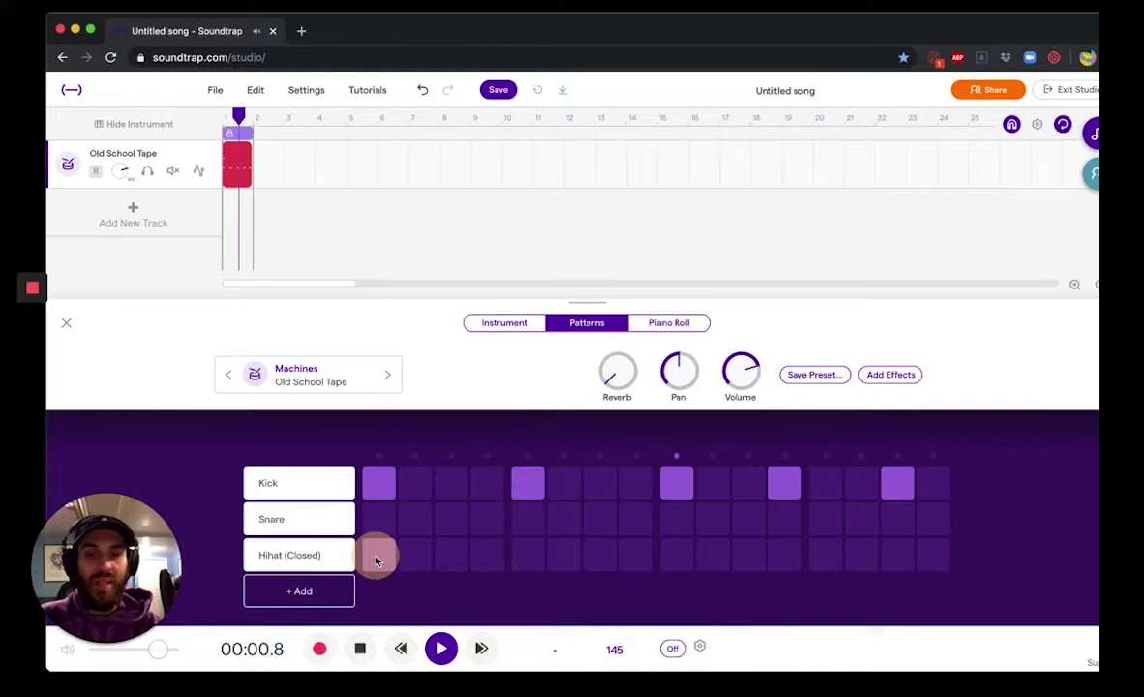
pyautogui.click(527, 554)
pyautogui.click(675, 552)
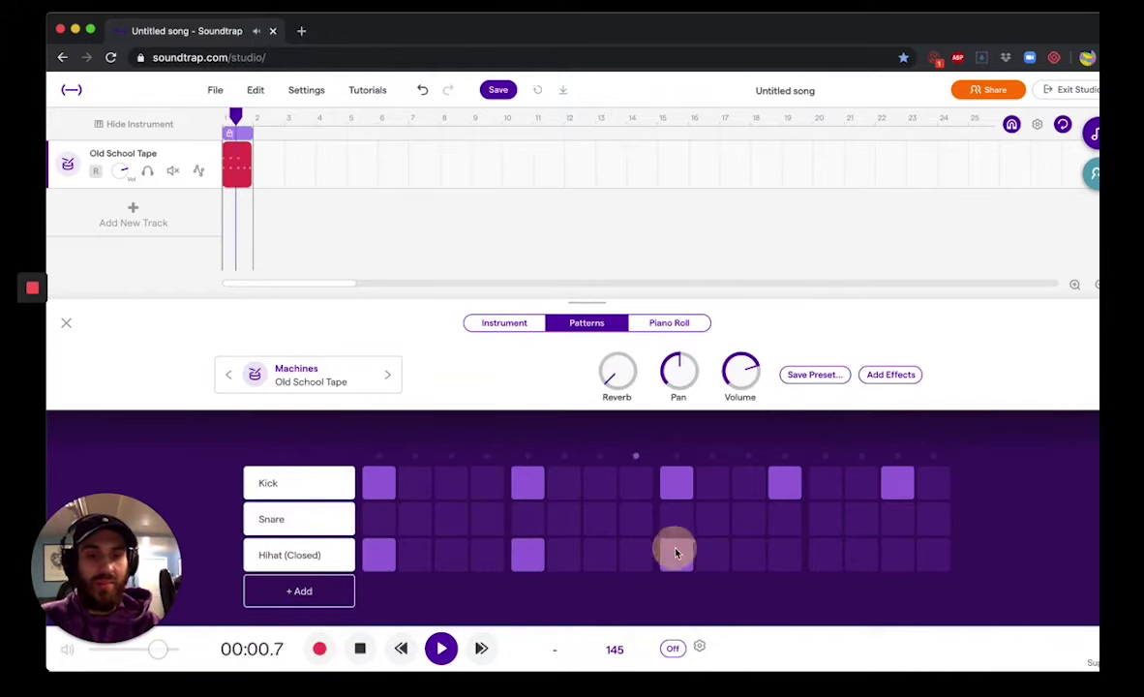
pyautogui.click(786, 552)
pyautogui.click(897, 553)
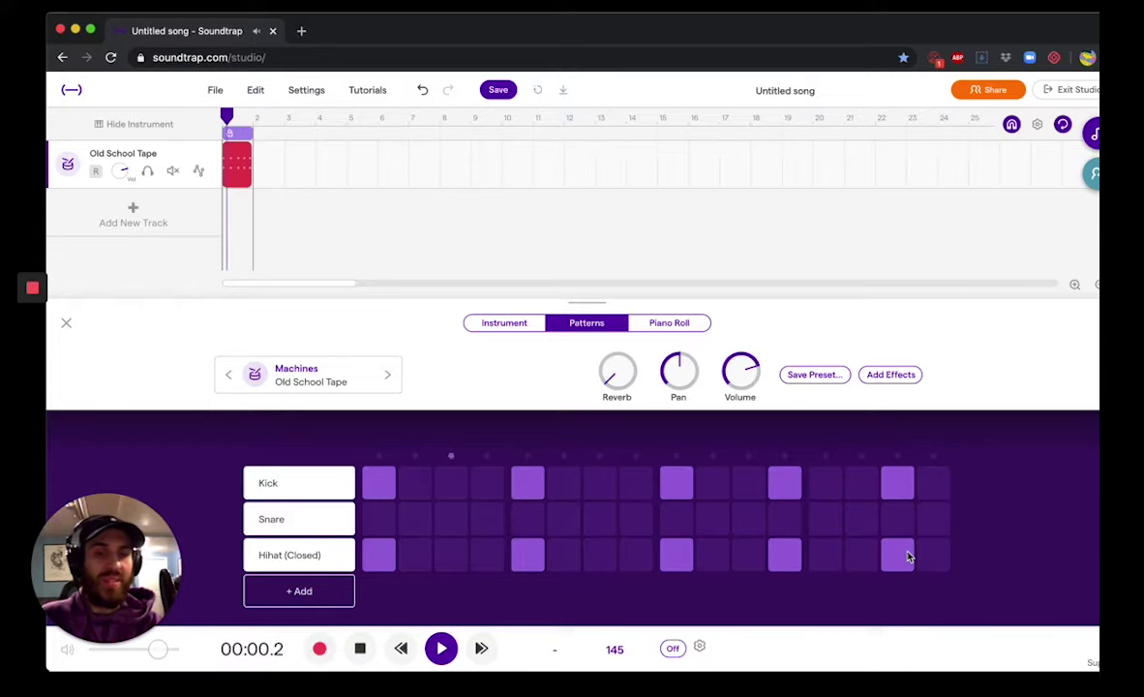
# Test removing step 15 and adding a step-3 kick, then restore kick and hi-hat on 15
pyautogui.click(900, 482)
pyautogui.click(897, 559)
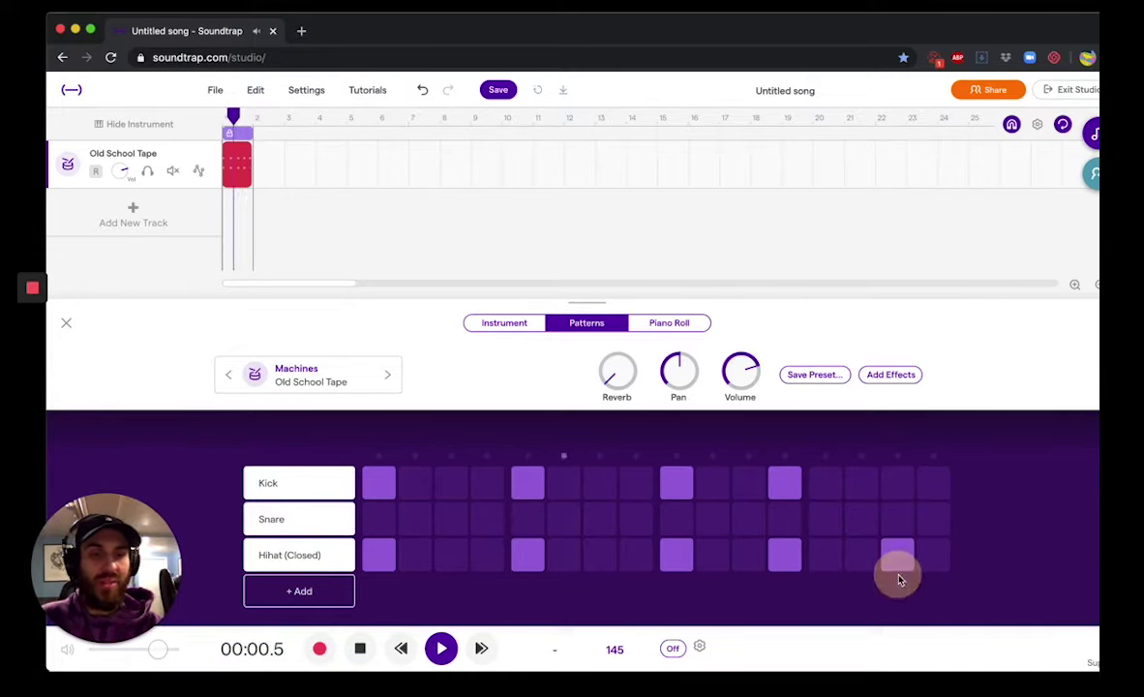
pyautogui.click(451, 483)
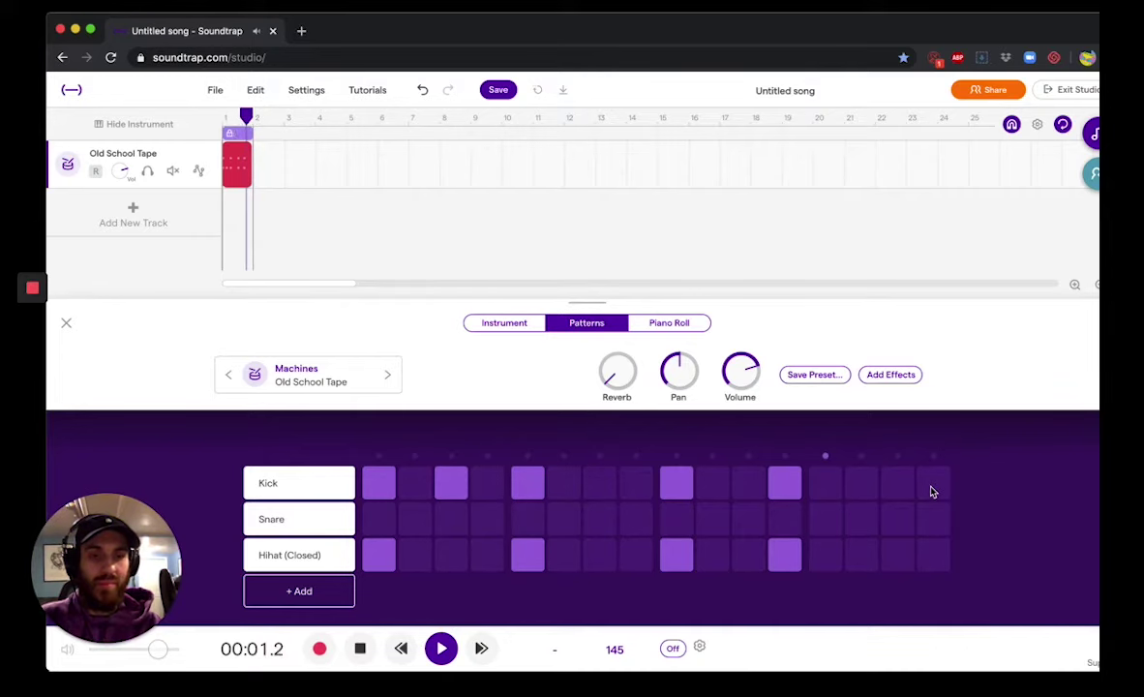
pyautogui.click(460, 481)
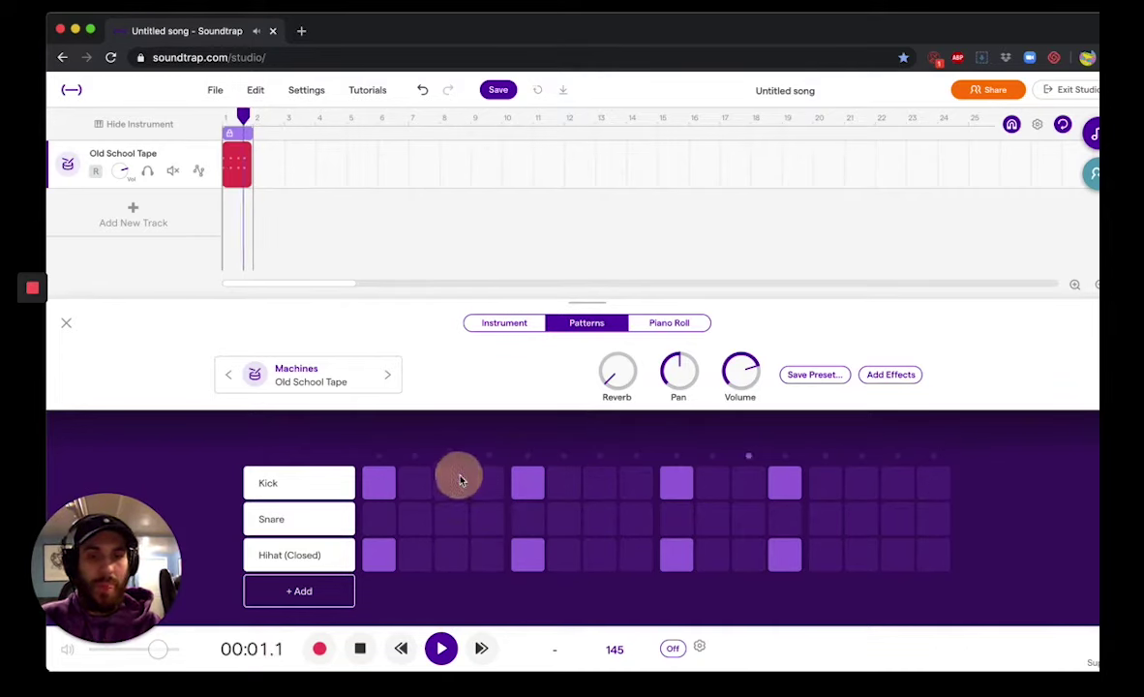
pyautogui.click(895, 480)
pyautogui.click(893, 555)
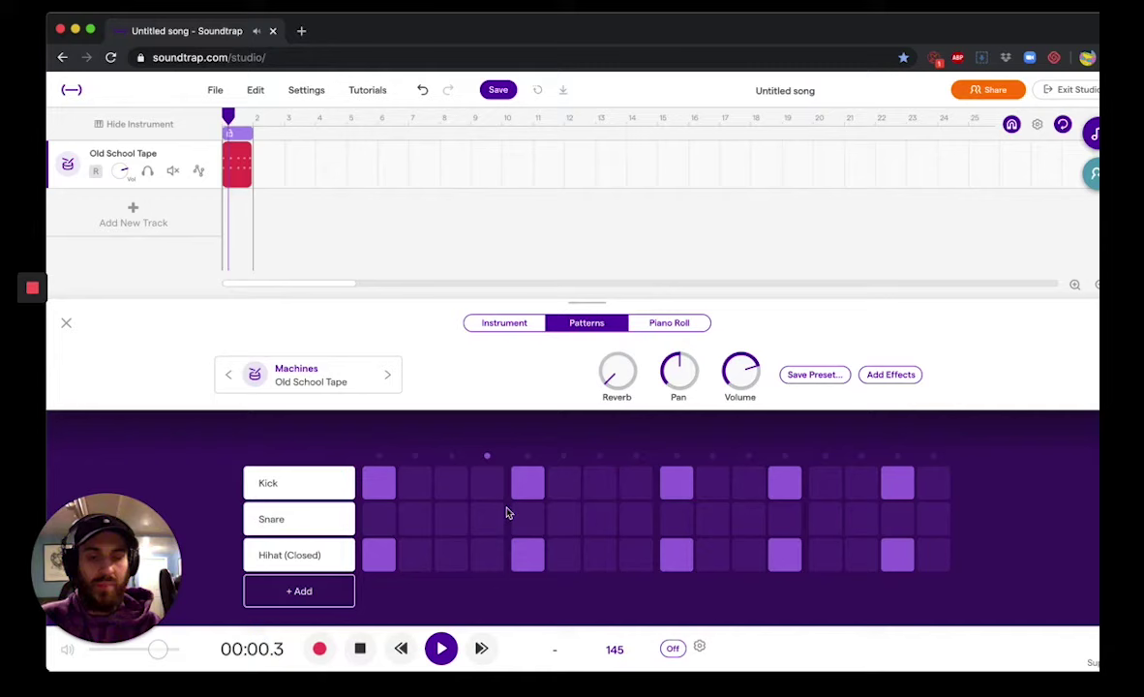
# Try extra closed hi-hats on steps 3, 7 and 10, then remove them again
pyautogui.click(451, 554)
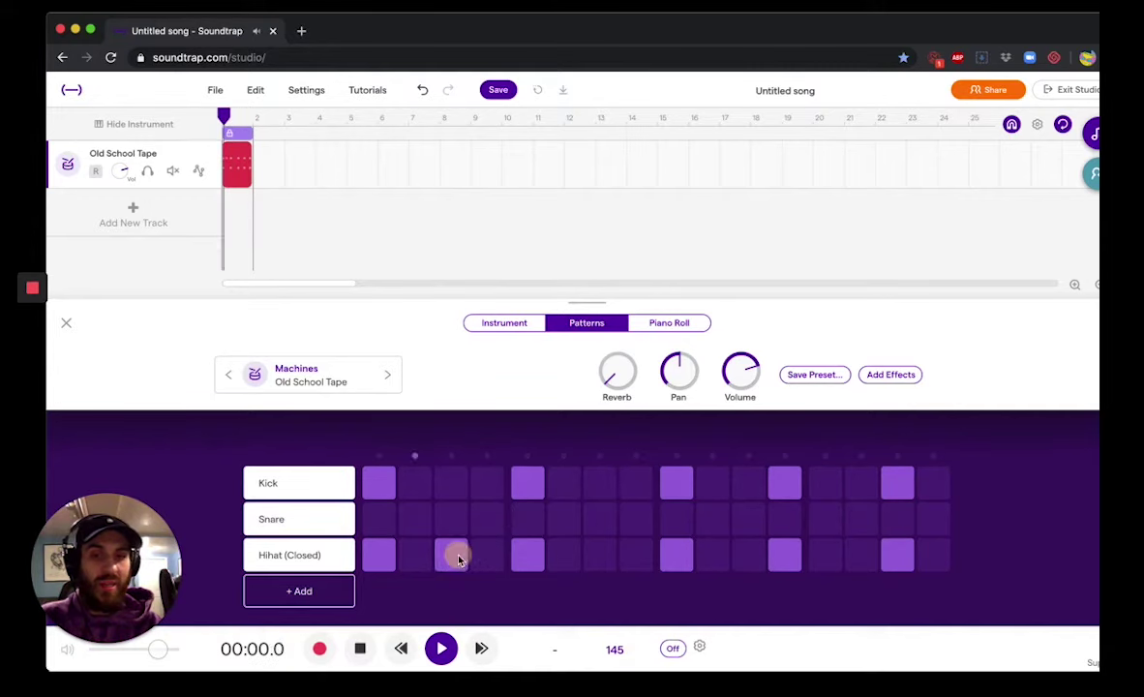
pyautogui.click(596, 554)
pyautogui.click(745, 556)
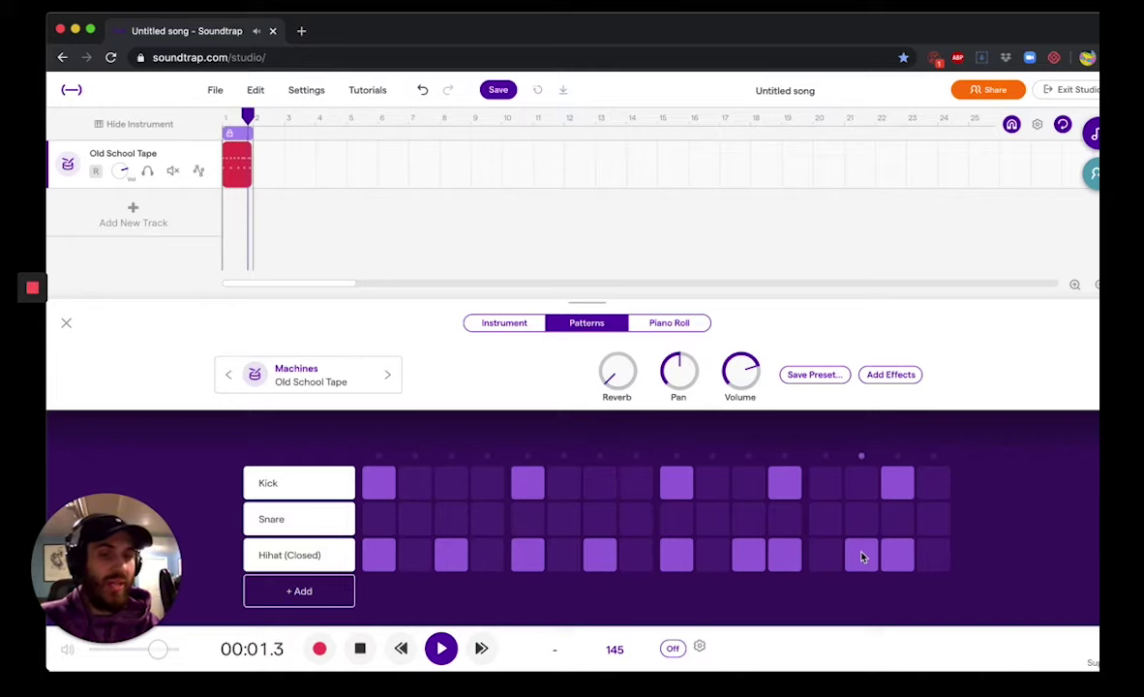
pyautogui.click(745, 554)
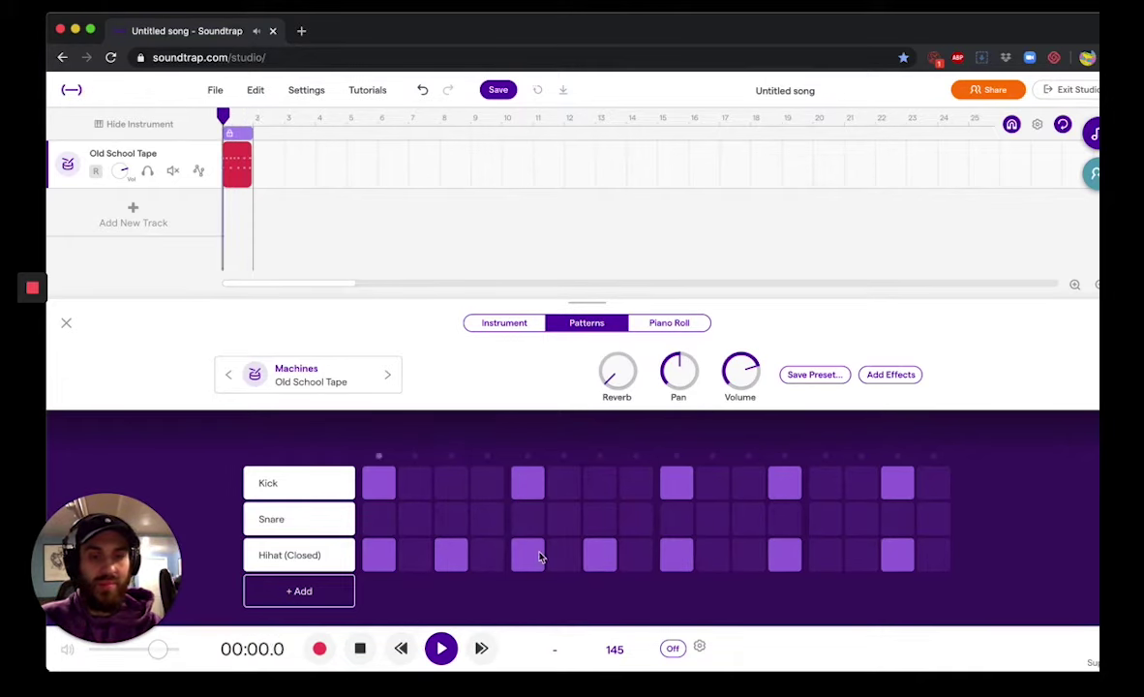
pyautogui.click(453, 551)
pyautogui.click(600, 557)
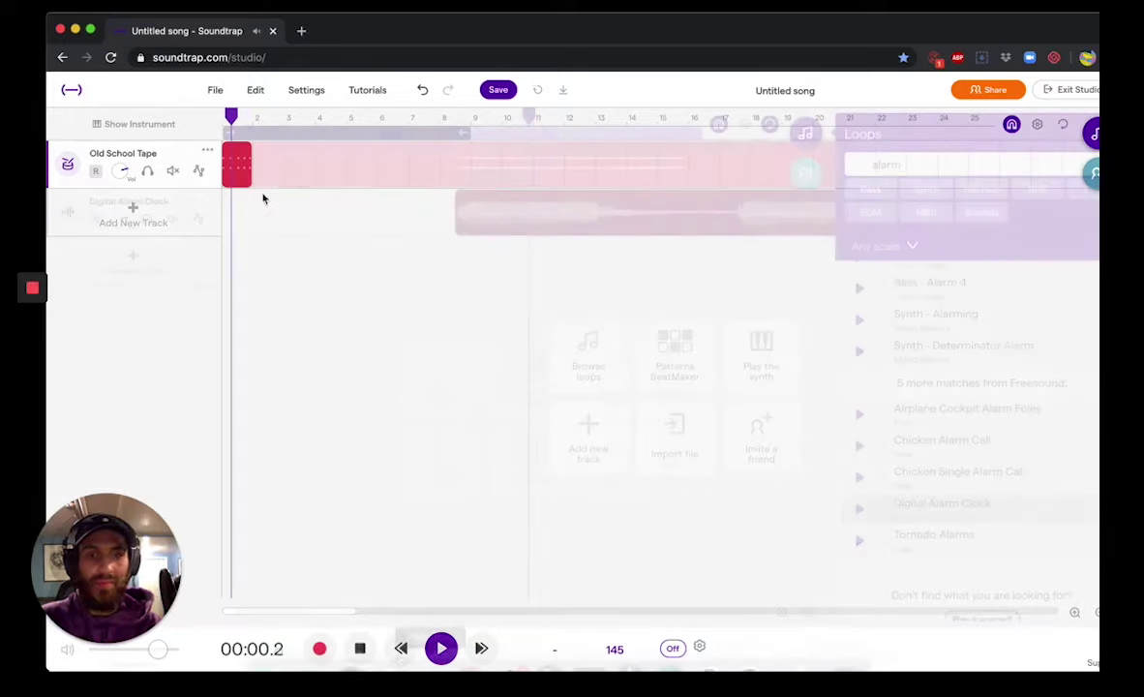
# Zoom the timeline out to show bars 1–8 and play the beat from the start
pyautogui.click(363, 647)
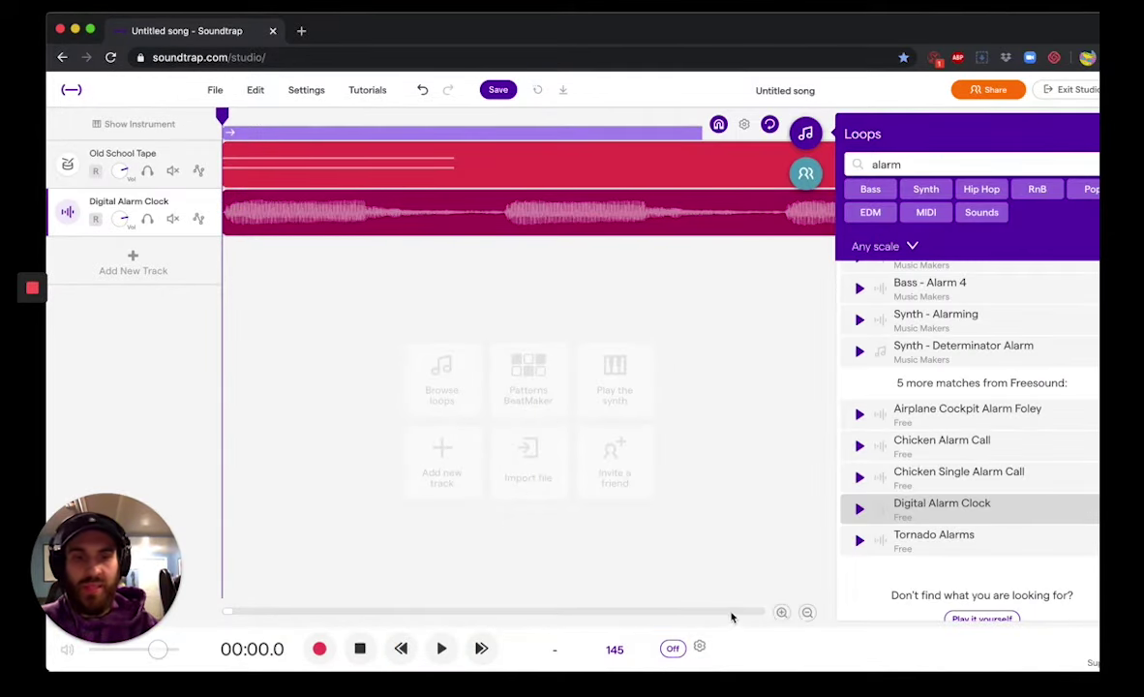
pyautogui.click(807, 611)
pyautogui.click(807, 612)
pyautogui.click(807, 611)
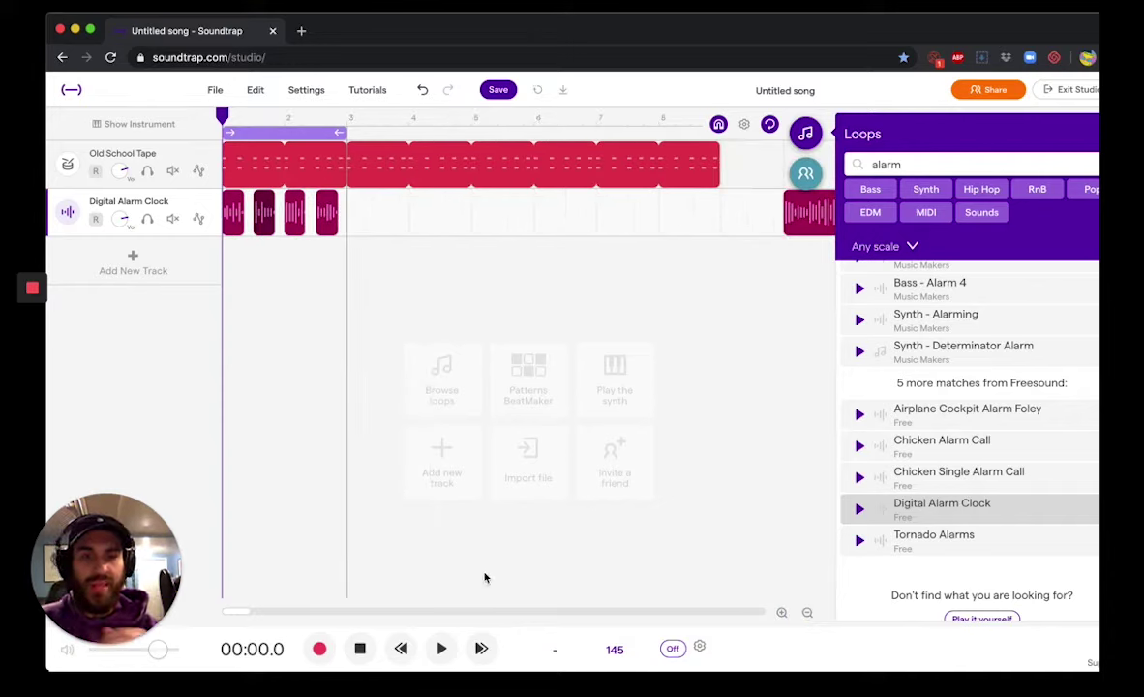
pyautogui.click(441, 647)
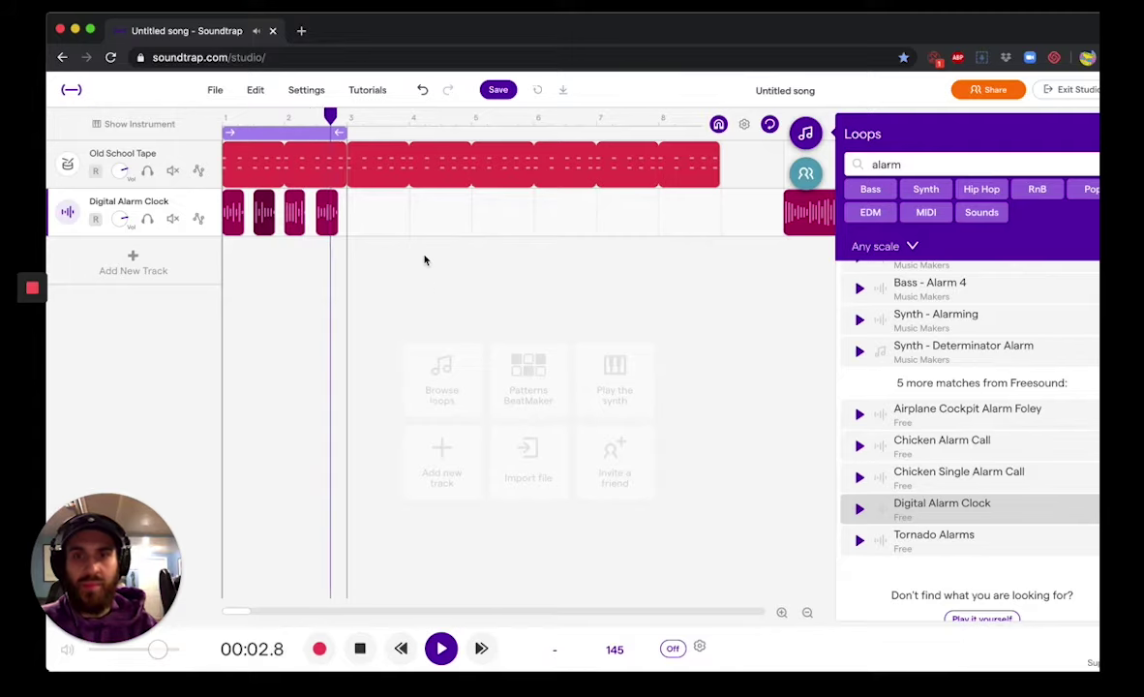
pyautogui.press('space')
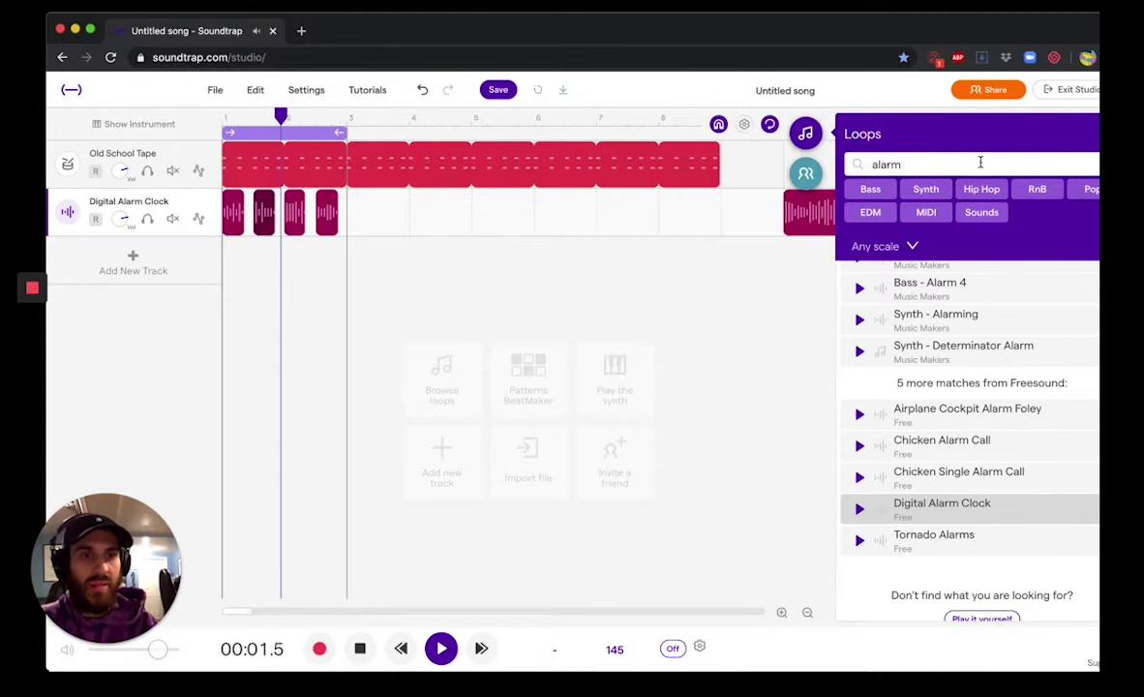
pyautogui.doubleClick(980, 162)
# Search loops for 'vocal', preview Ay 1 and Ay 2, and place Vocal - Bounce 2 at the song start
pyautogui.write('voc')
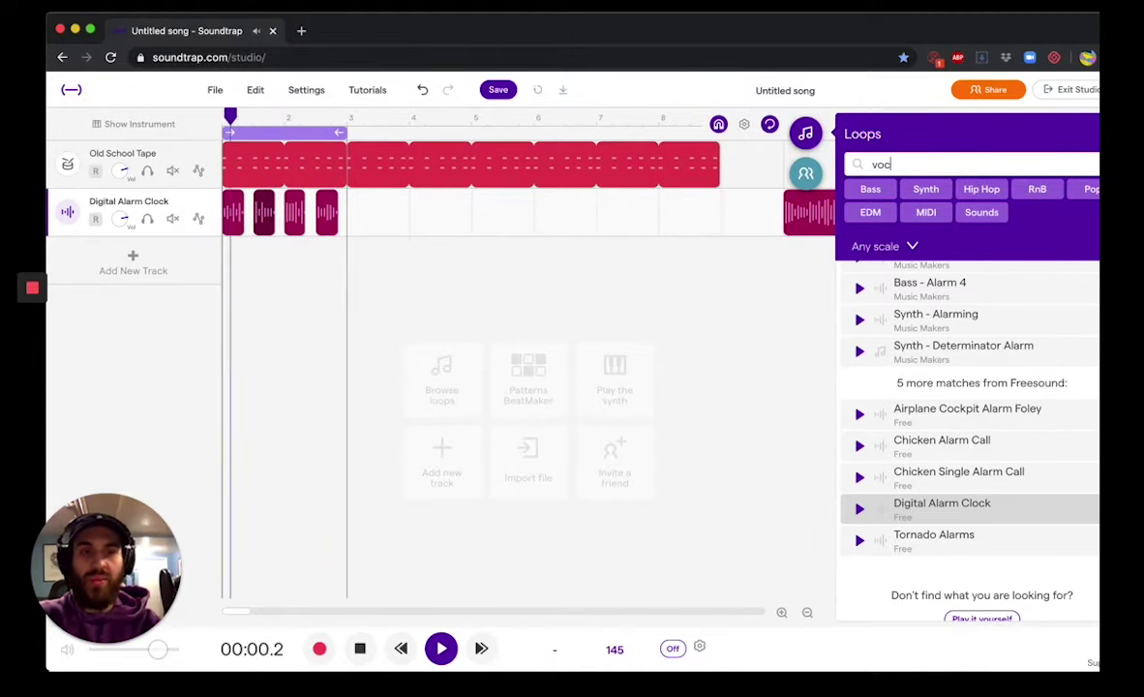
pyautogui.write('al')
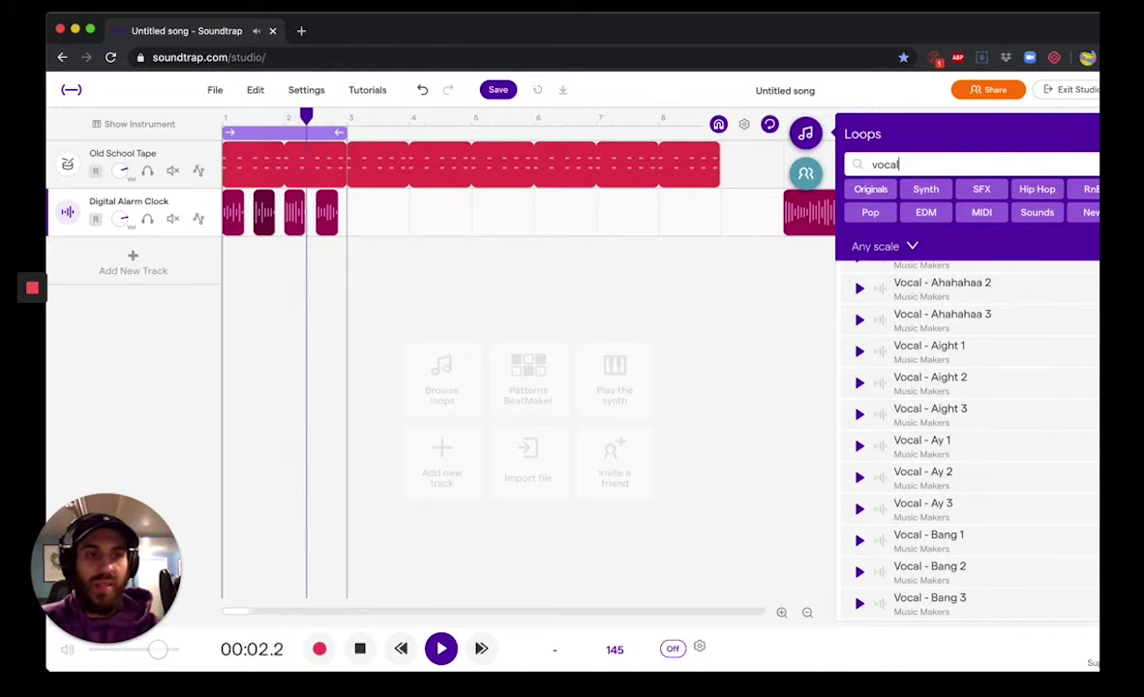
pyautogui.click(859, 445)
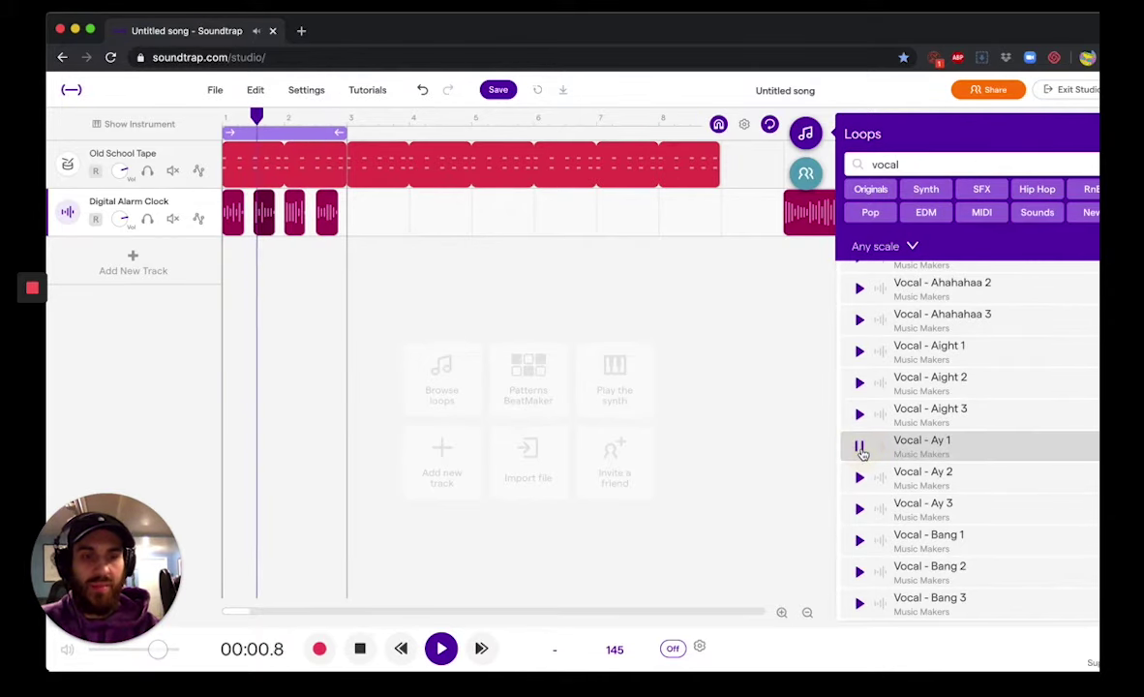
pyautogui.click(860, 475)
pyautogui.moveTo(860, 474); pyautogui.dragTo(822, 510)
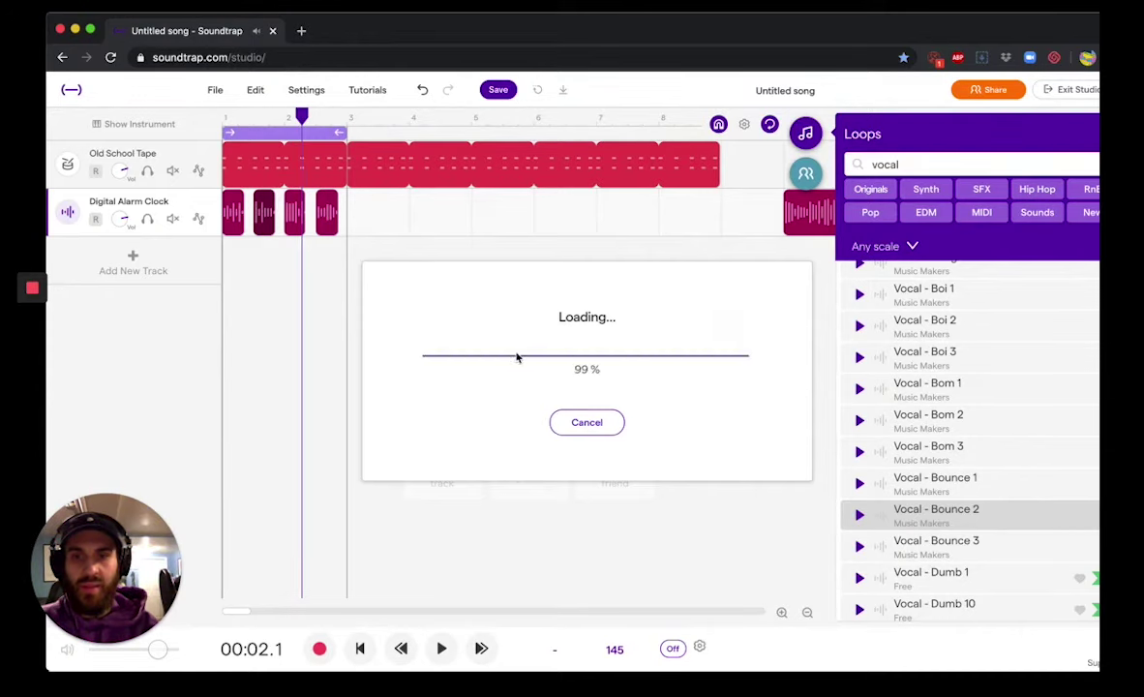
pyautogui.click(359, 647)
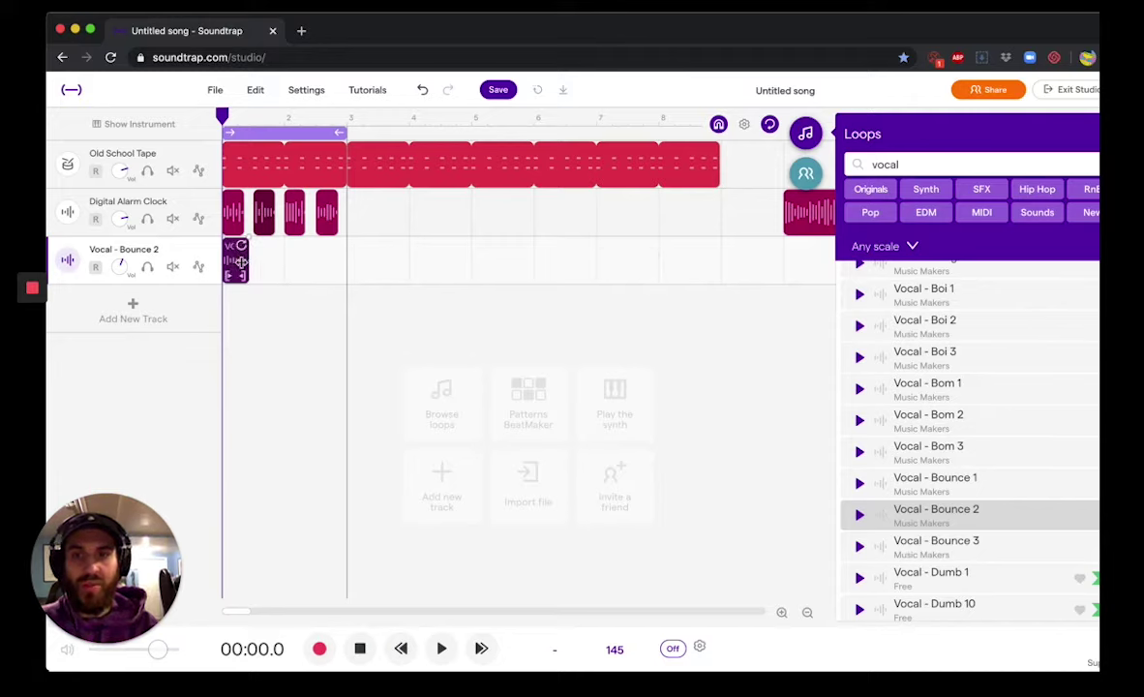
# Copy the Bounce 2 chop and paste a copy at bar 2
pyautogui.click(250, 93)
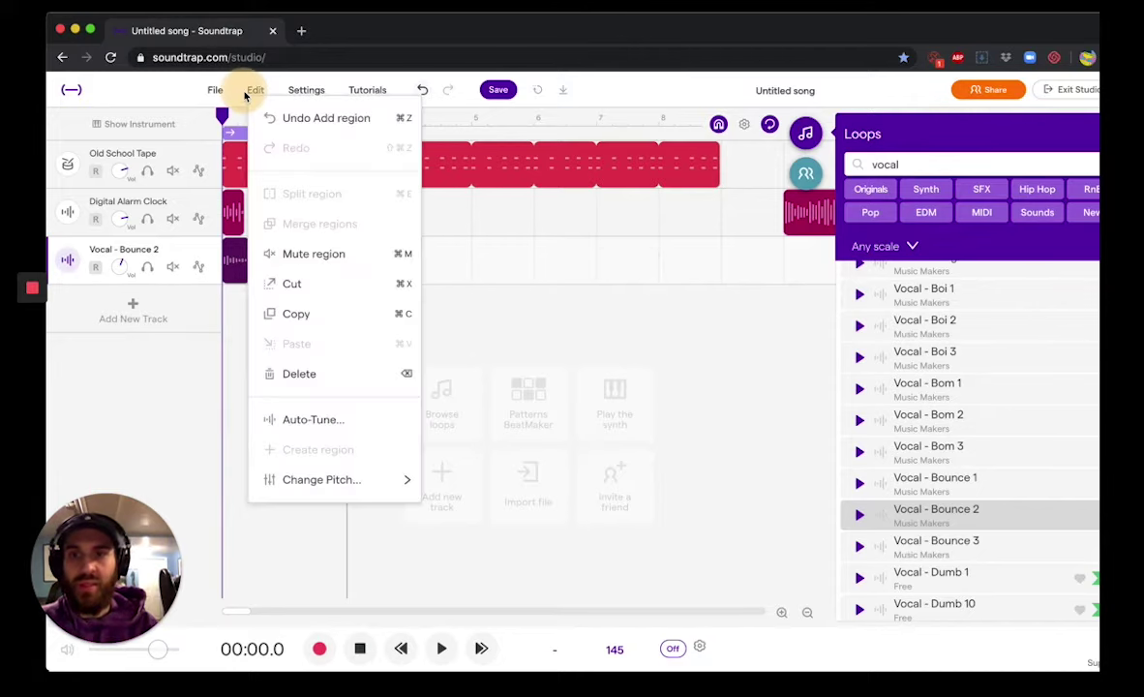
pyautogui.click(271, 312)
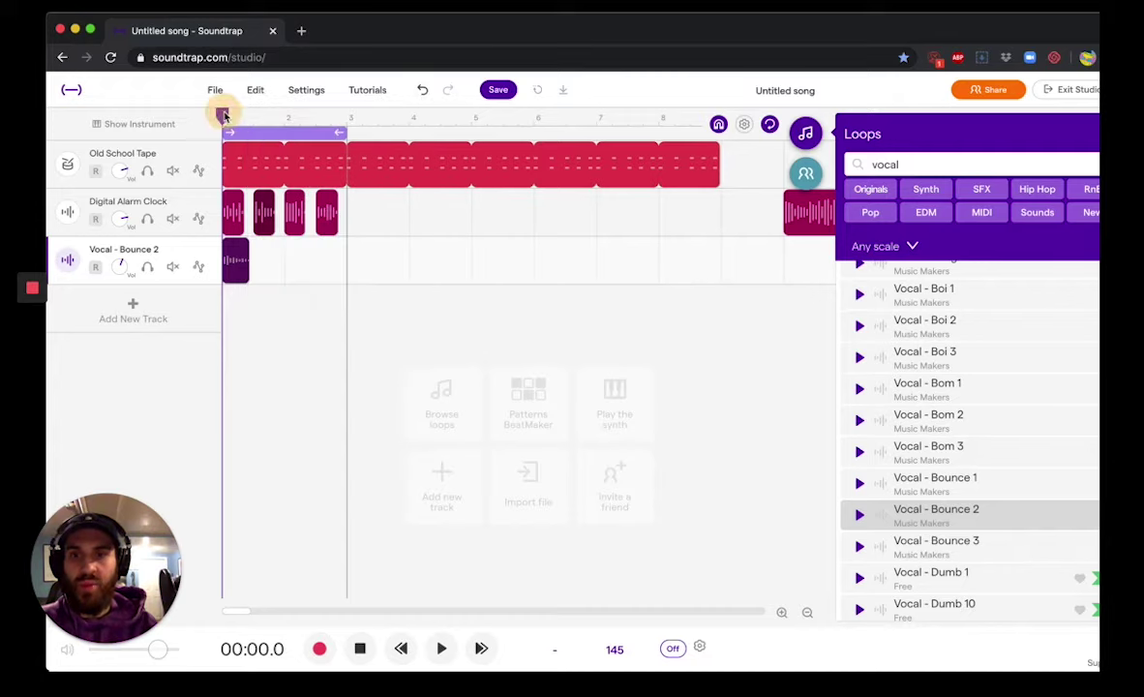
pyautogui.moveTo(222, 115); pyautogui.dragTo(283, 115)
pyautogui.click(263, 93)
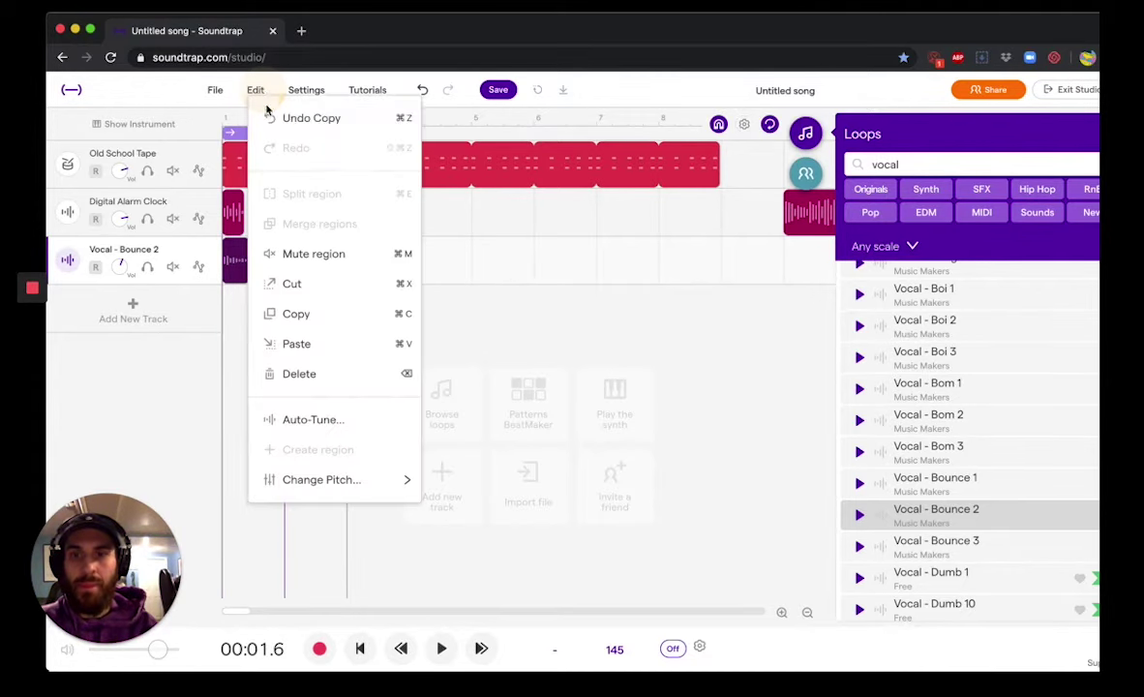
pyautogui.click(288, 340)
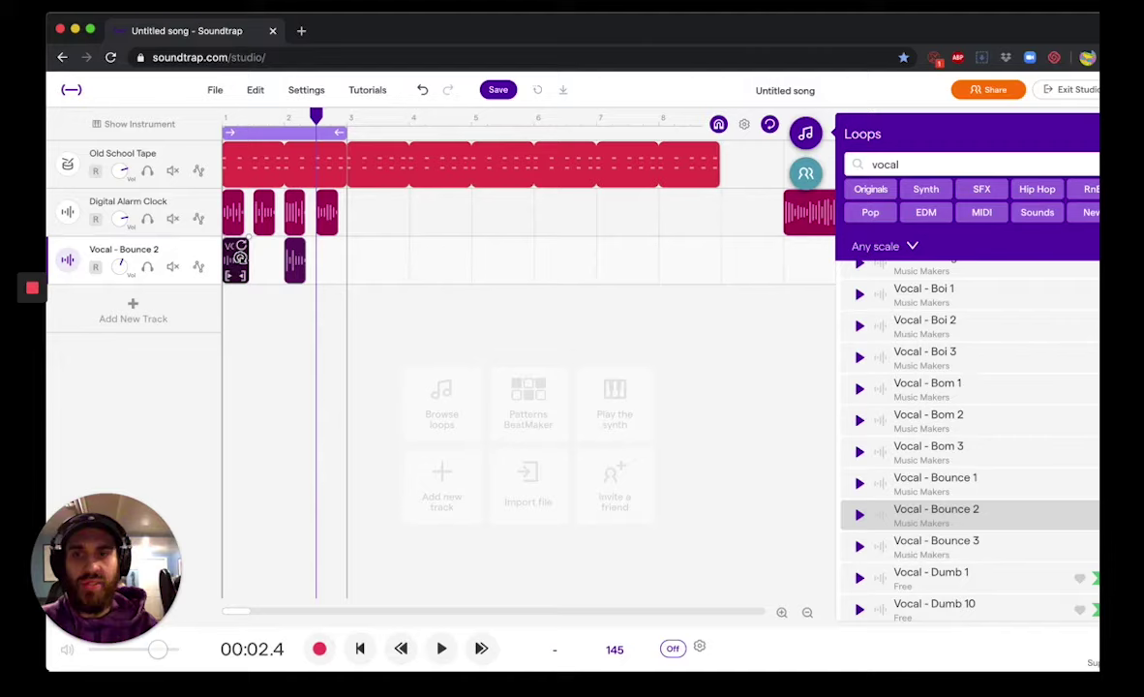
# Add a Delay effect to the Vocal - Bounce 2 track and turn its bass to minimum
pyautogui.click(70, 260)
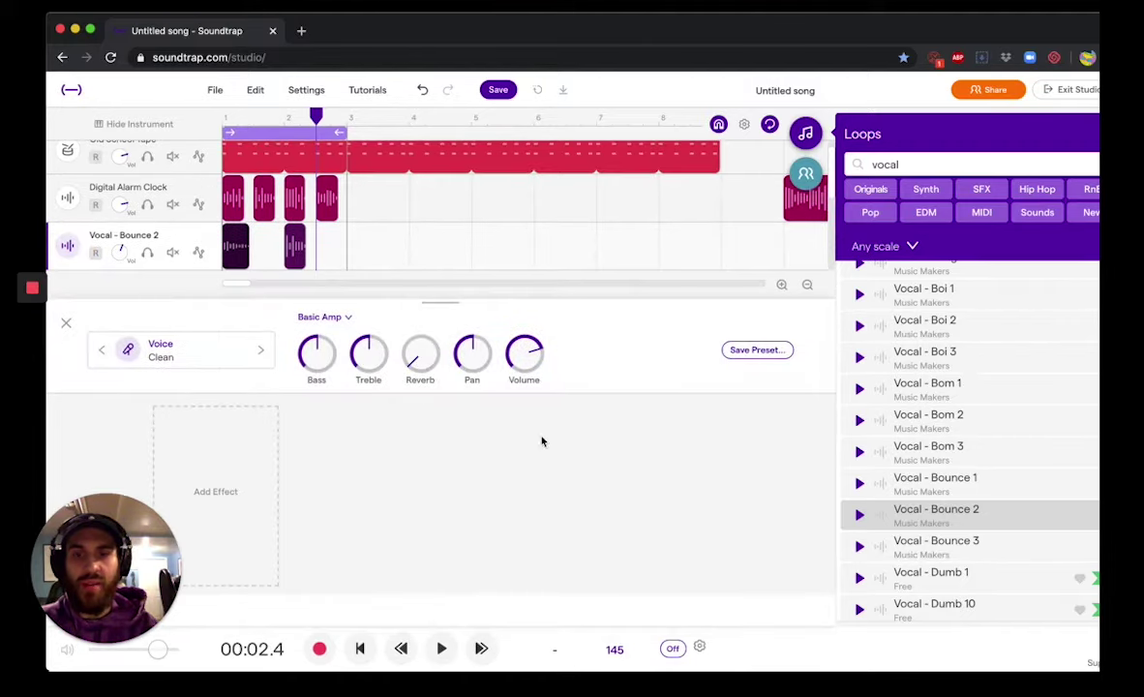
pyautogui.click(224, 478)
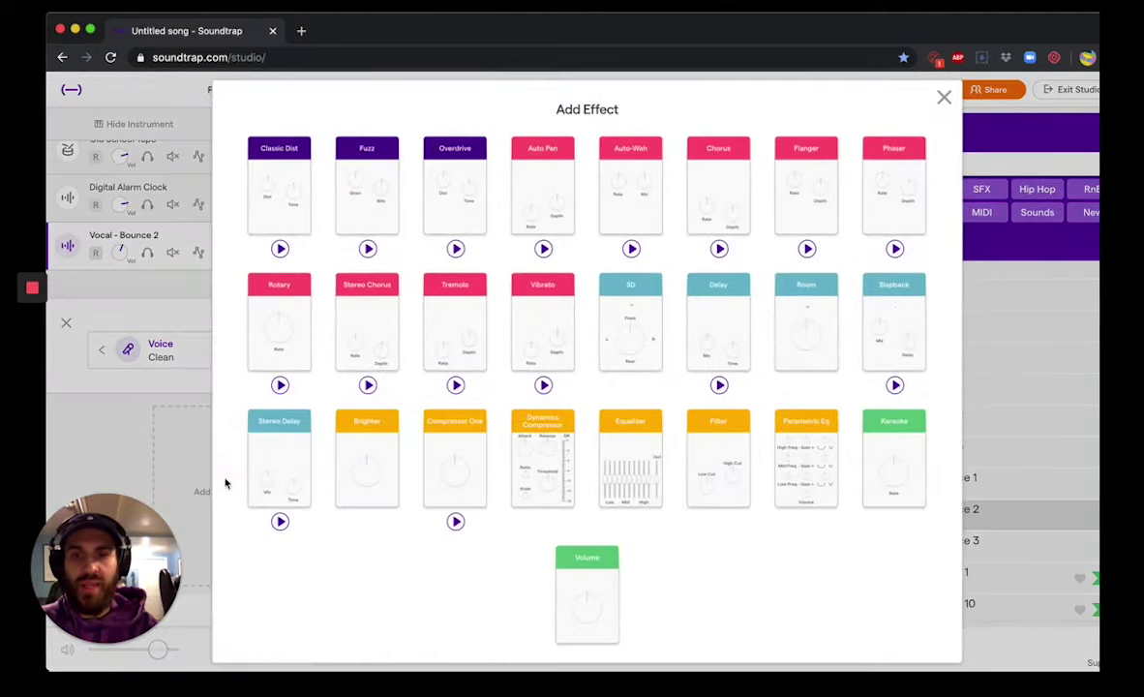
pyautogui.click(720, 306)
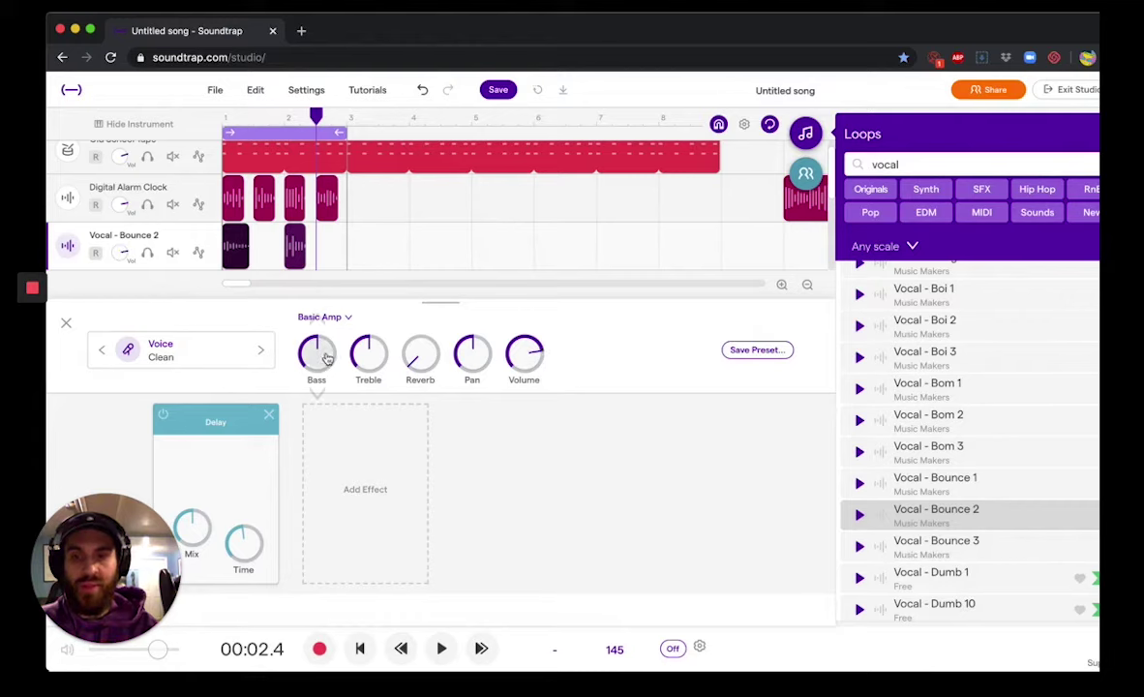
pyautogui.moveTo(327, 358); pyautogui.dragTo(302, 426)
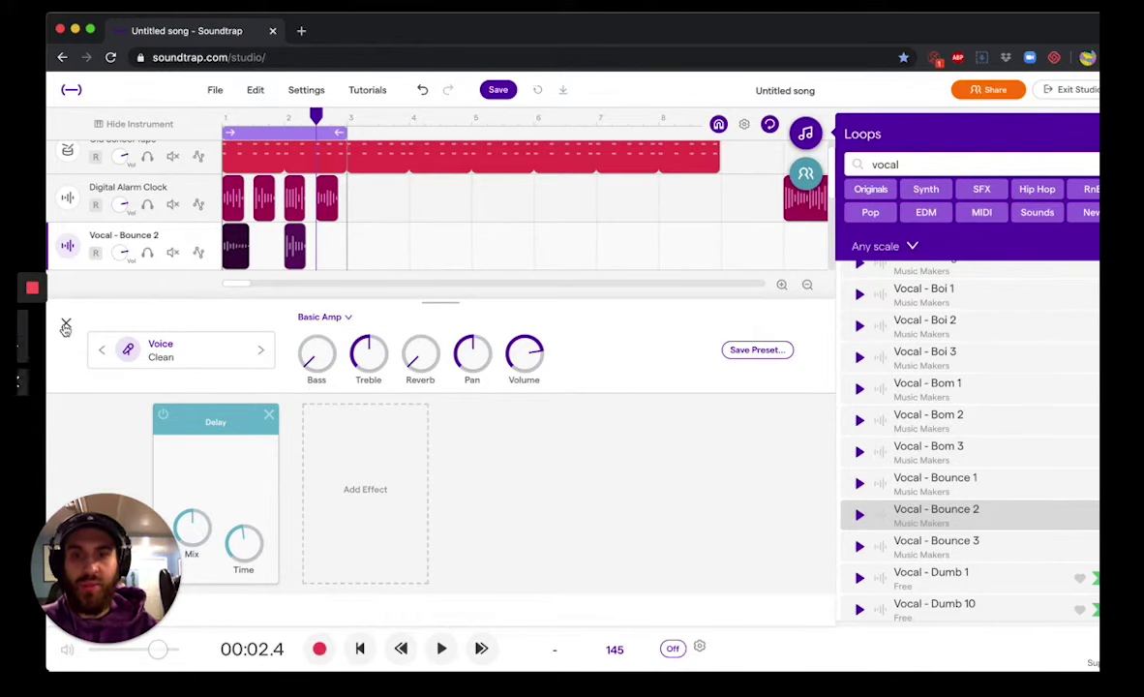
pyautogui.click(65, 325)
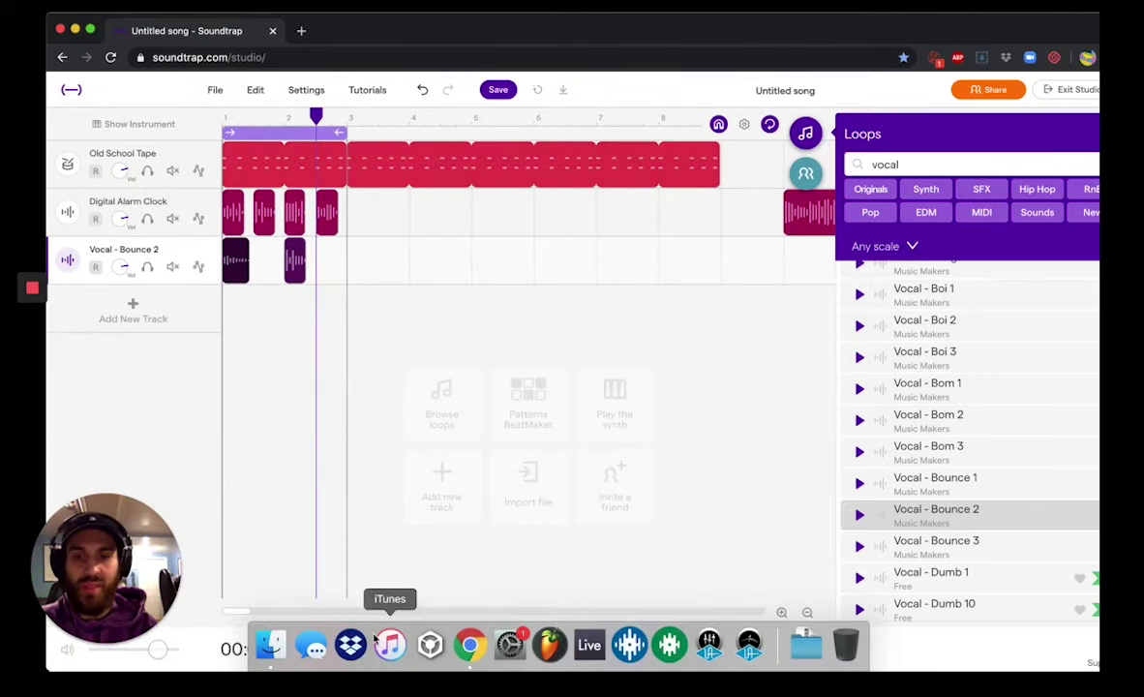
# Replay the beat and cut the second vocal chop out of bar 2
pyautogui.click(358, 646)
pyautogui.click(441, 647)
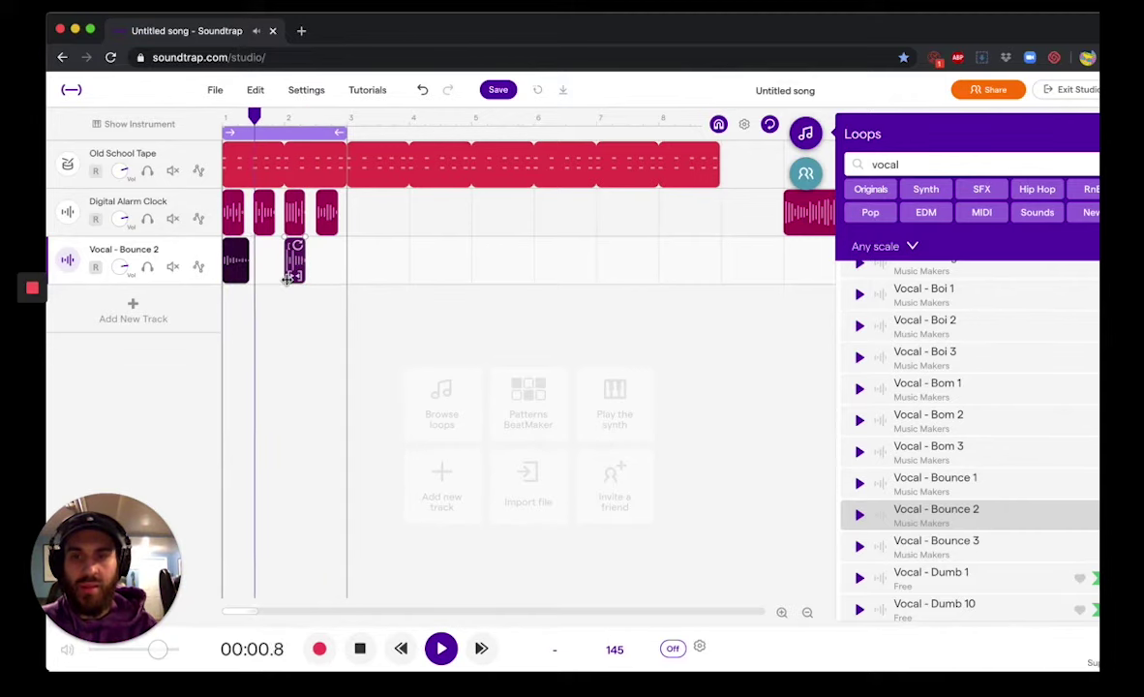
pyautogui.click(284, 115)
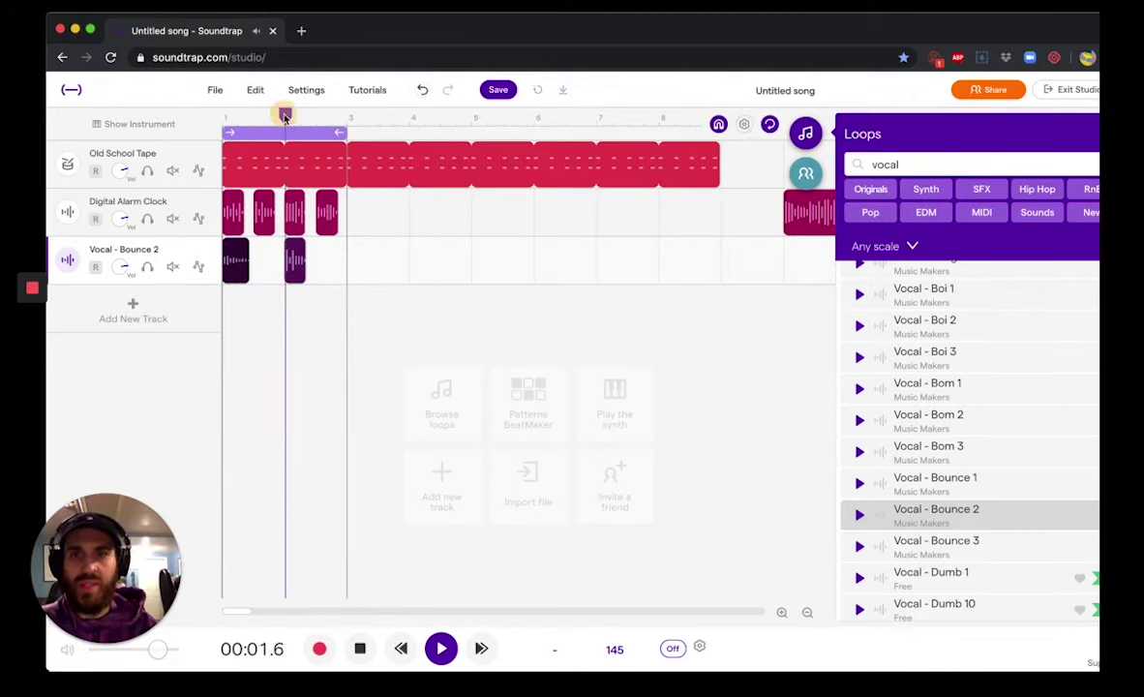
pyautogui.rightClick(295, 274)
pyautogui.click(341, 416)
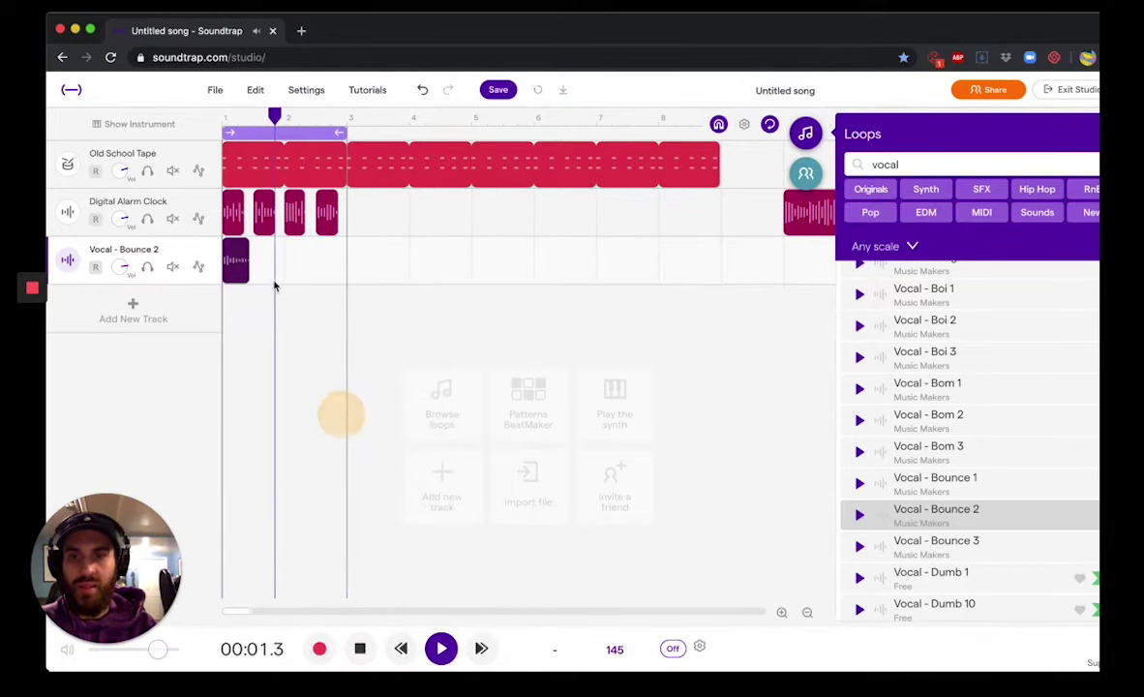
# Copy the first Bounce 2 chop and paste it again just before bar 2
pyautogui.rightClick(237, 254)
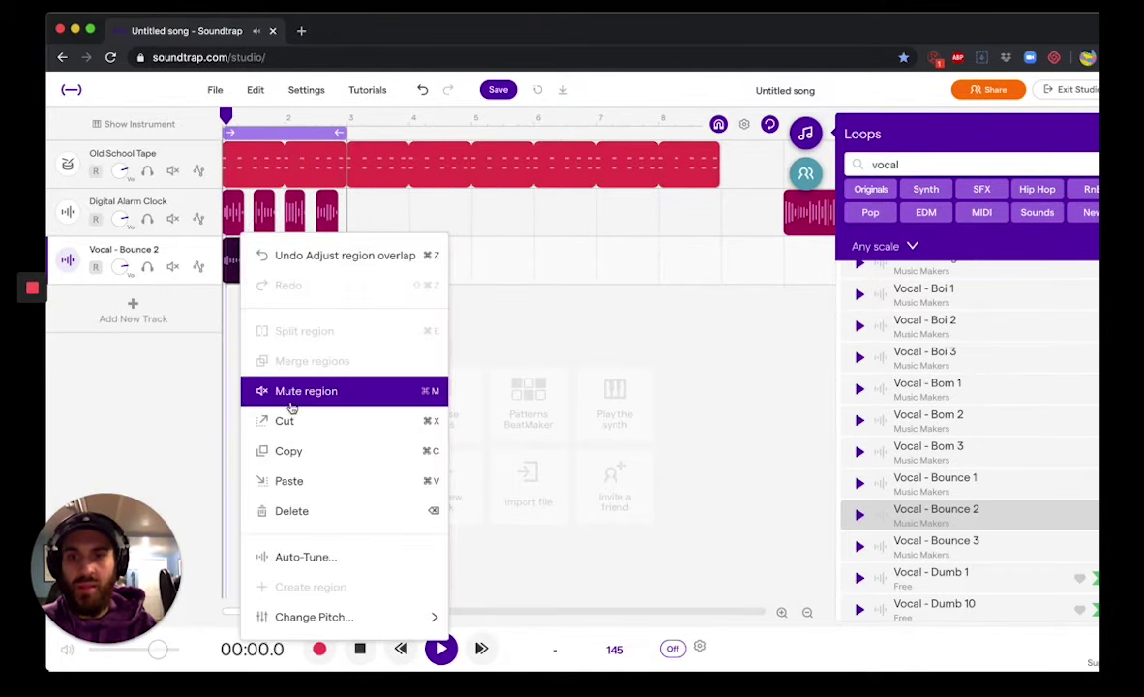
pyautogui.click(285, 449)
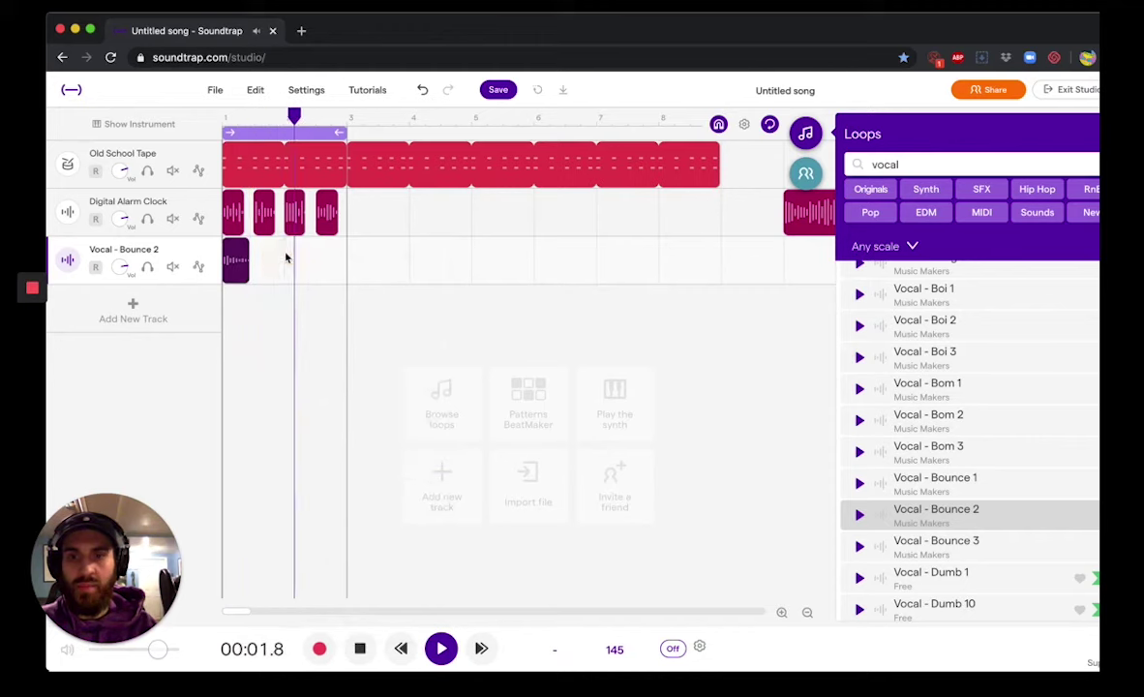
pyautogui.press('space')
pyautogui.click(285, 116)
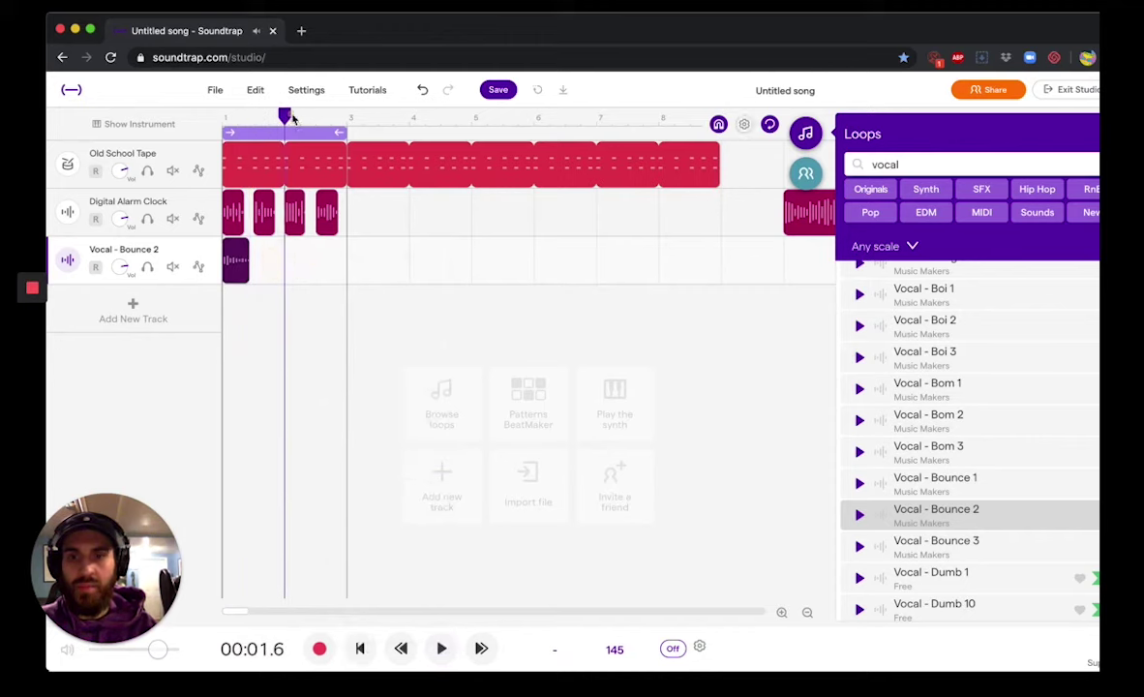
pyautogui.click(254, 89)
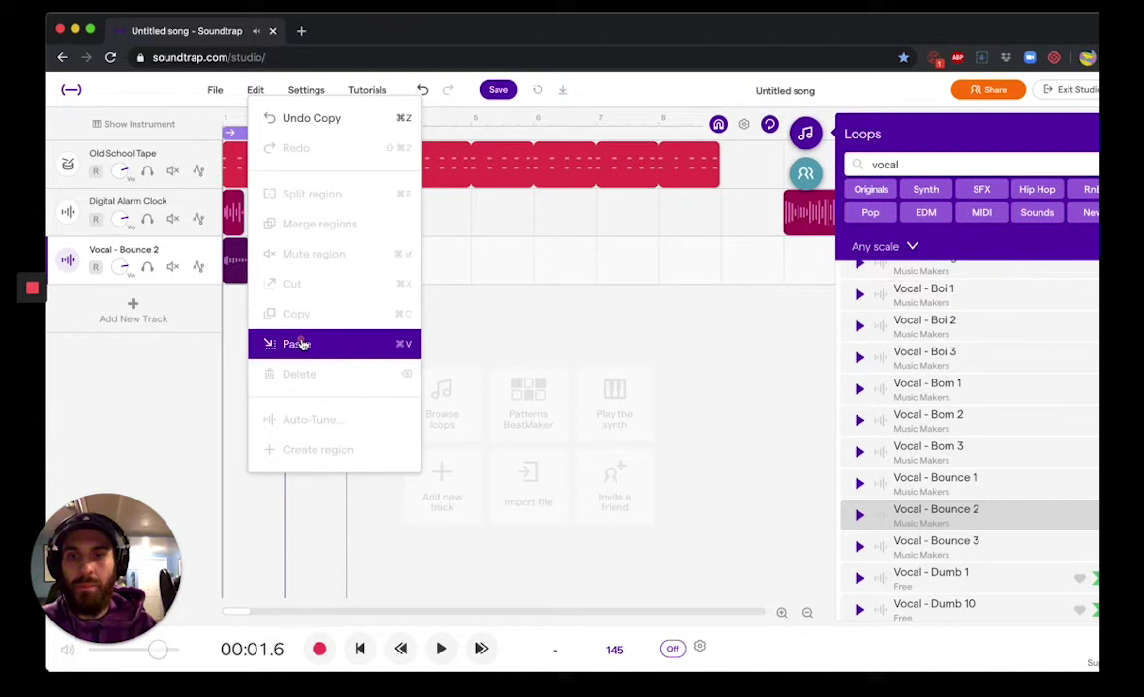
pyautogui.click(290, 343)
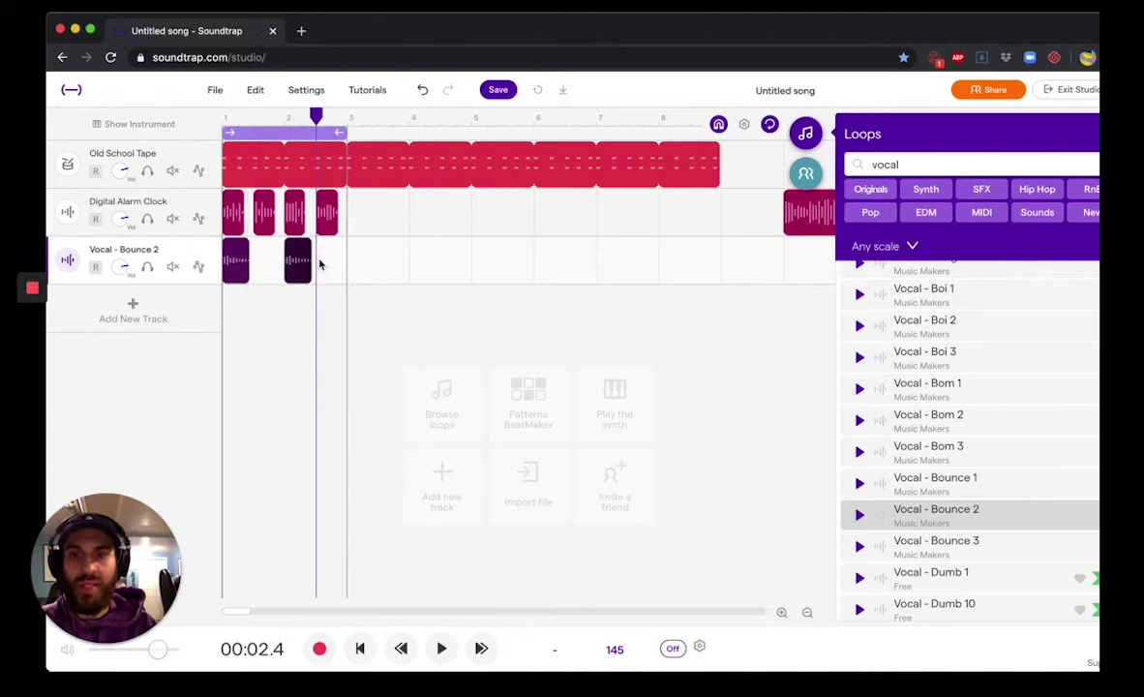
pyautogui.click(234, 257)
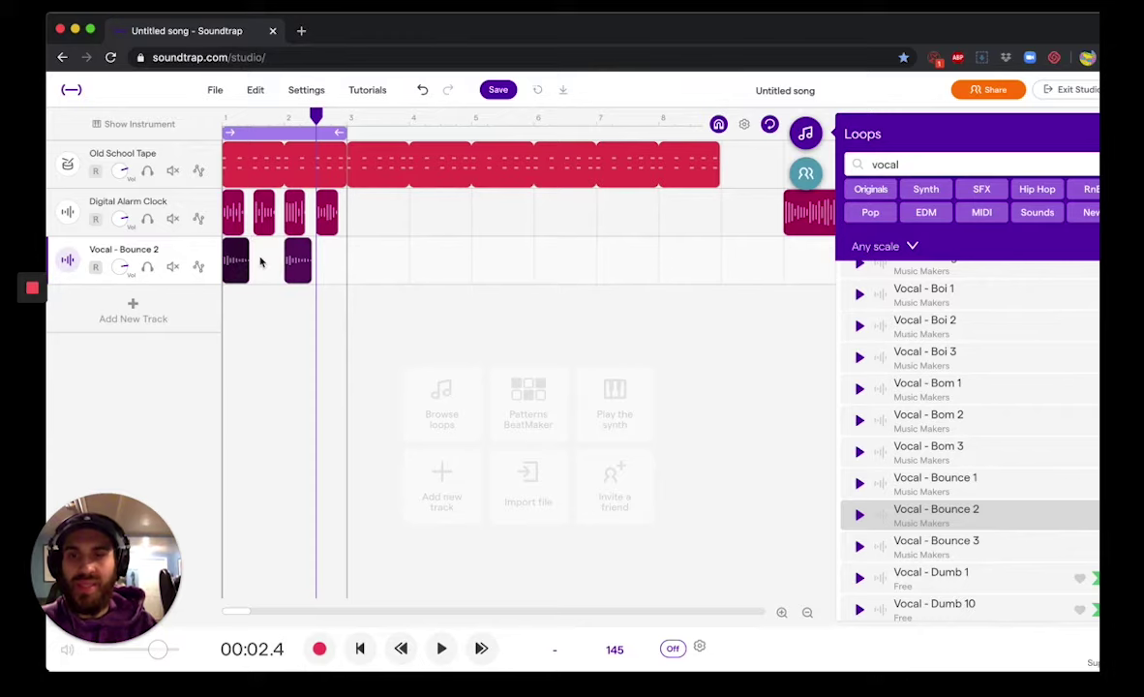
pyautogui.click(67, 258)
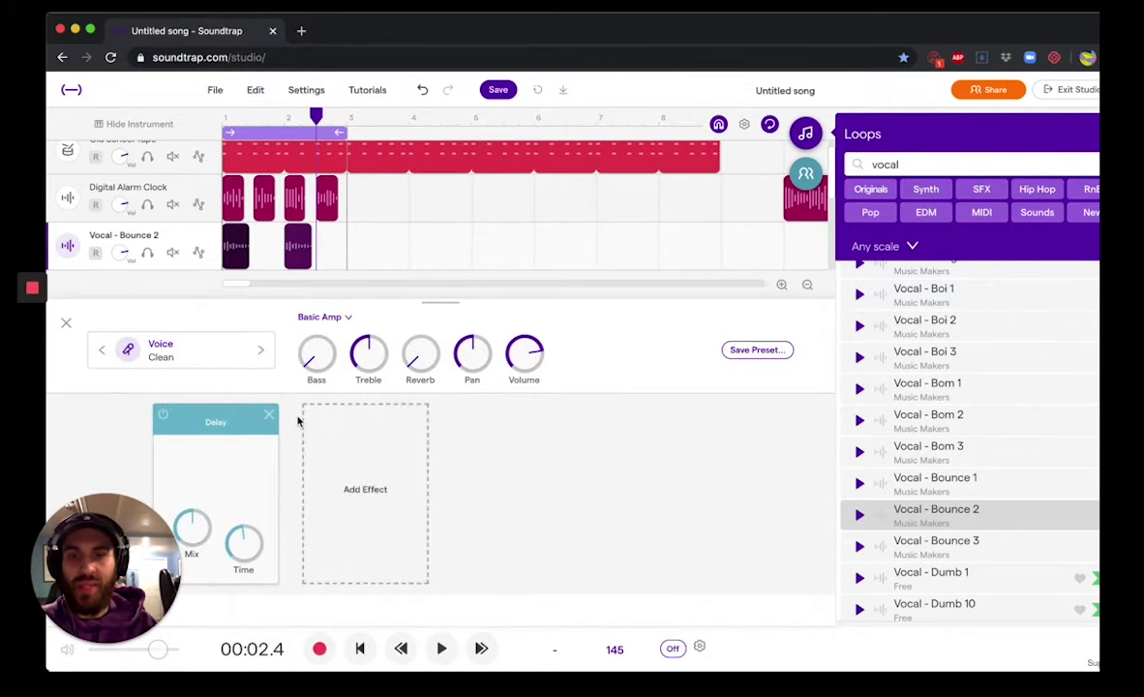
# While the loop plays, shorten the Bounce 2 delay time and lower its track volume
pyautogui.press('space')
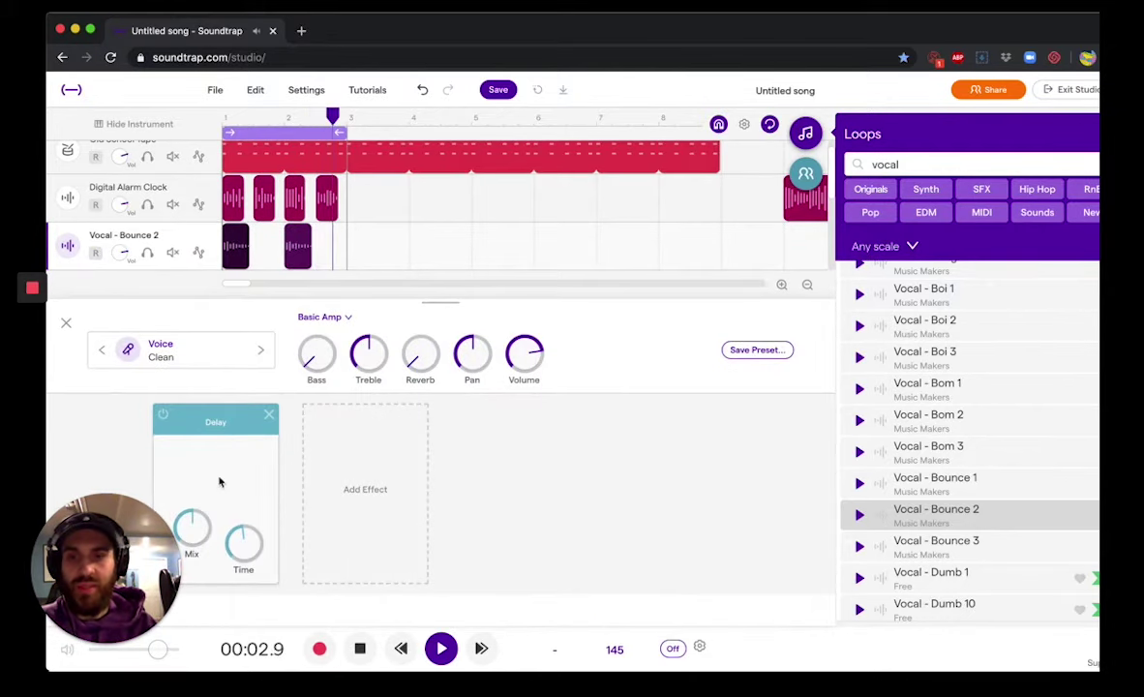
pyautogui.moveTo(242, 538)
pyautogui.mouseDown()
pyautogui.moveTo(246, 578)
pyautogui.moveTo(242, 541)
pyautogui.mouseUp()
pyautogui.click(240, 539)
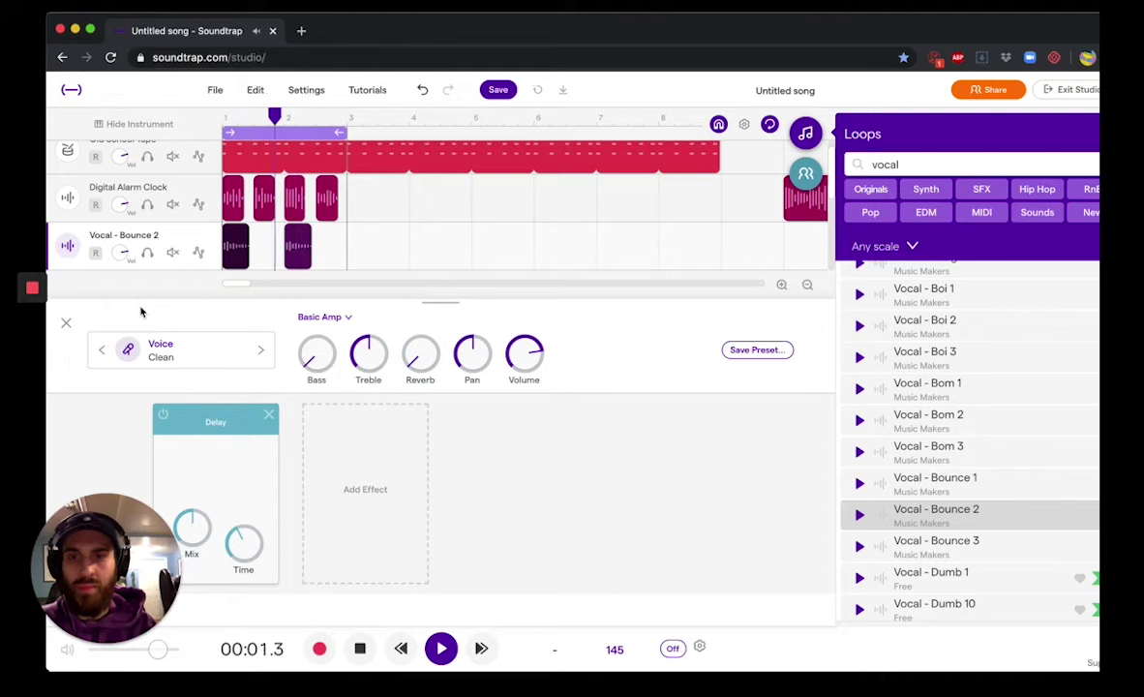
pyautogui.moveTo(122, 250); pyautogui.dragTo(120, 286)
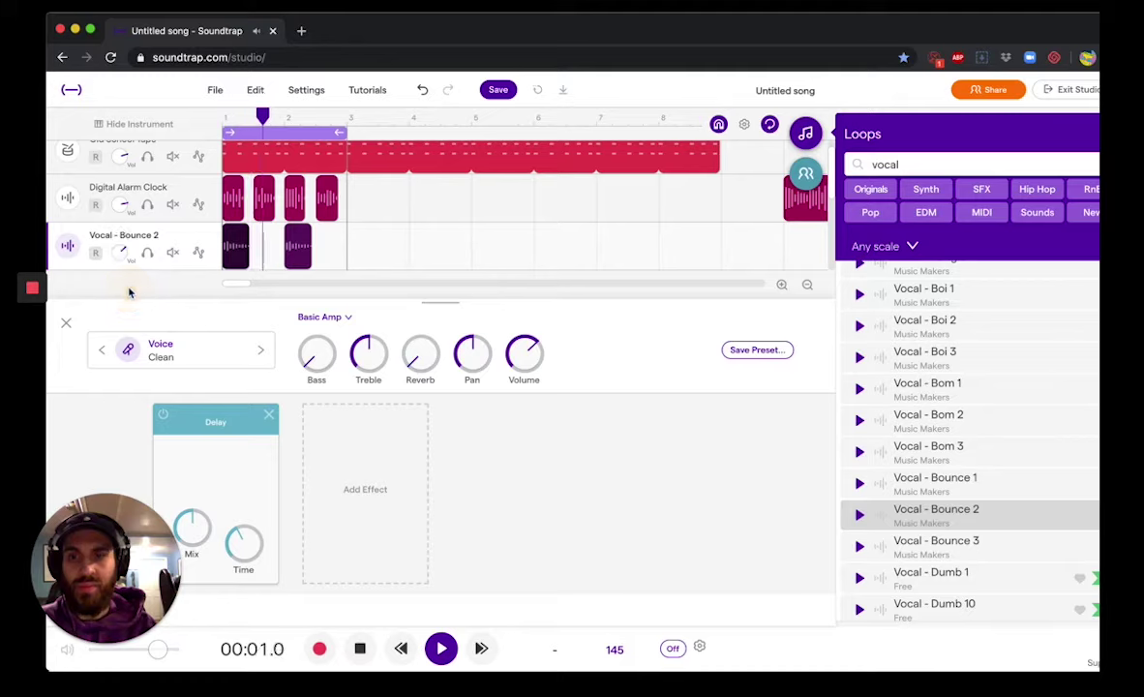
pyautogui.click(67, 325)
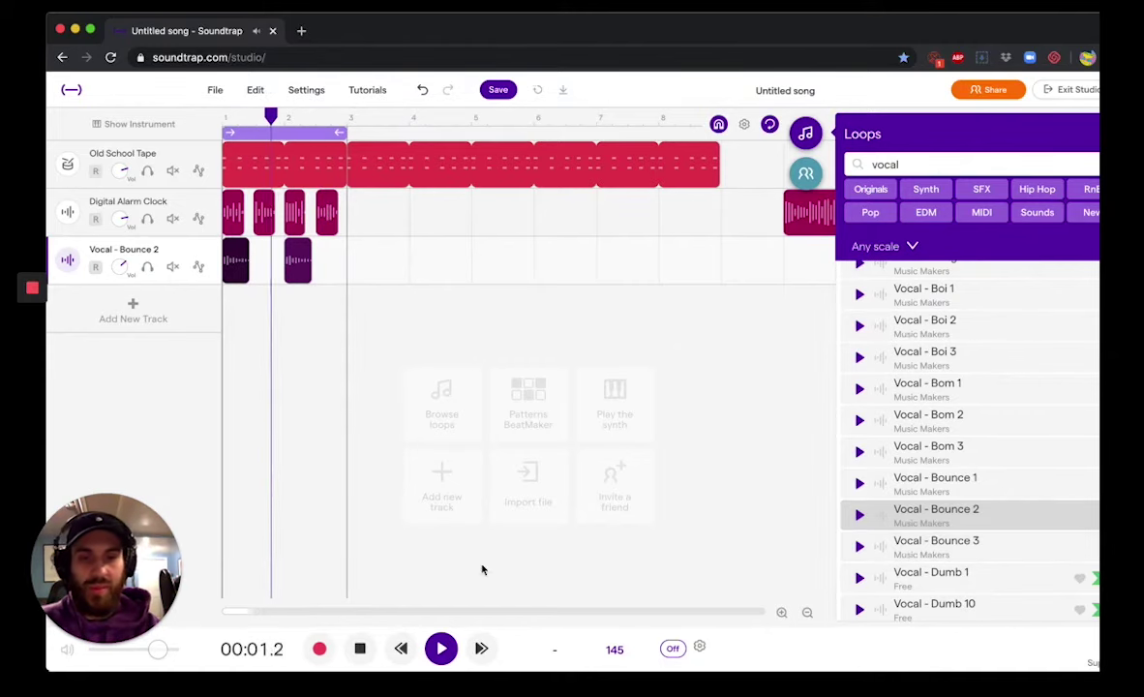
# Stop playback and audition vocal loops from Bounce 3 through Nowhere
pyautogui.click(360, 648)
pyautogui.click(859, 548)
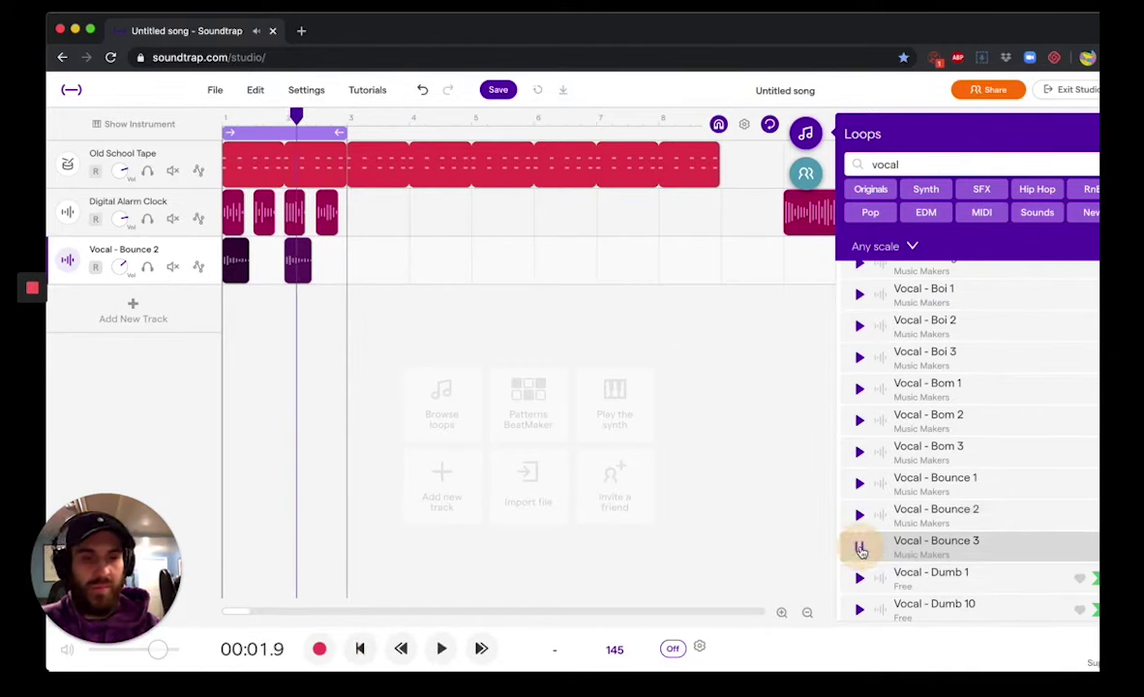
pyautogui.scroll(-3, 859, 547)
pyautogui.click(859, 469)
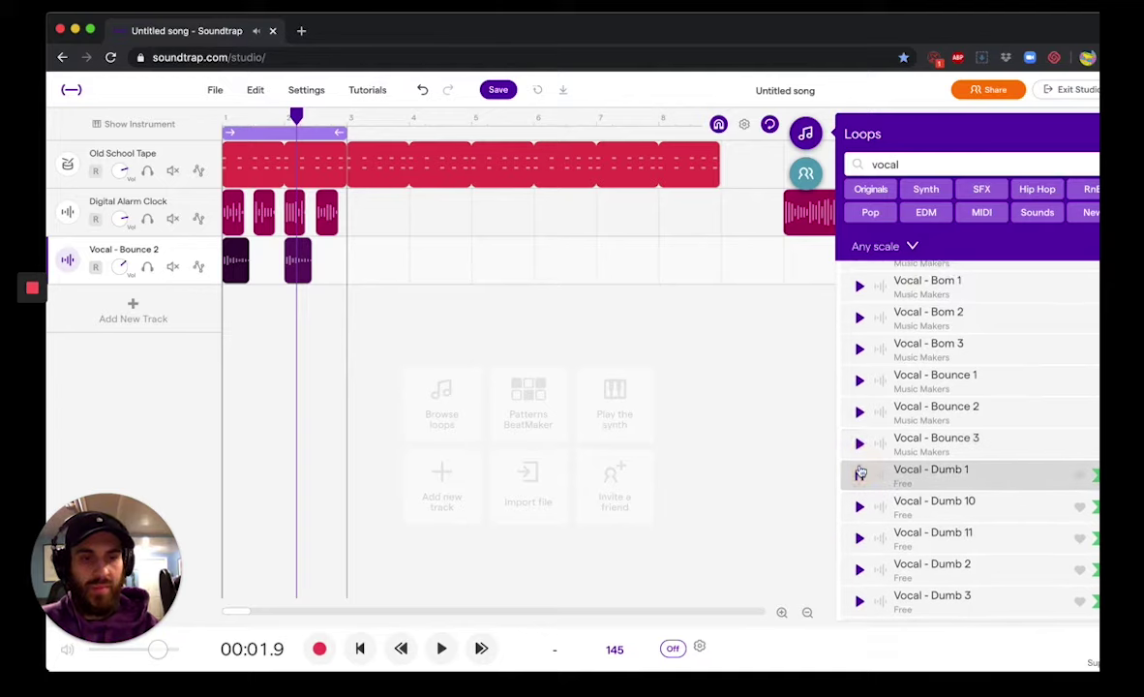
pyautogui.scroll(-2, 860, 469)
pyautogui.scroll(-4, 860, 469)
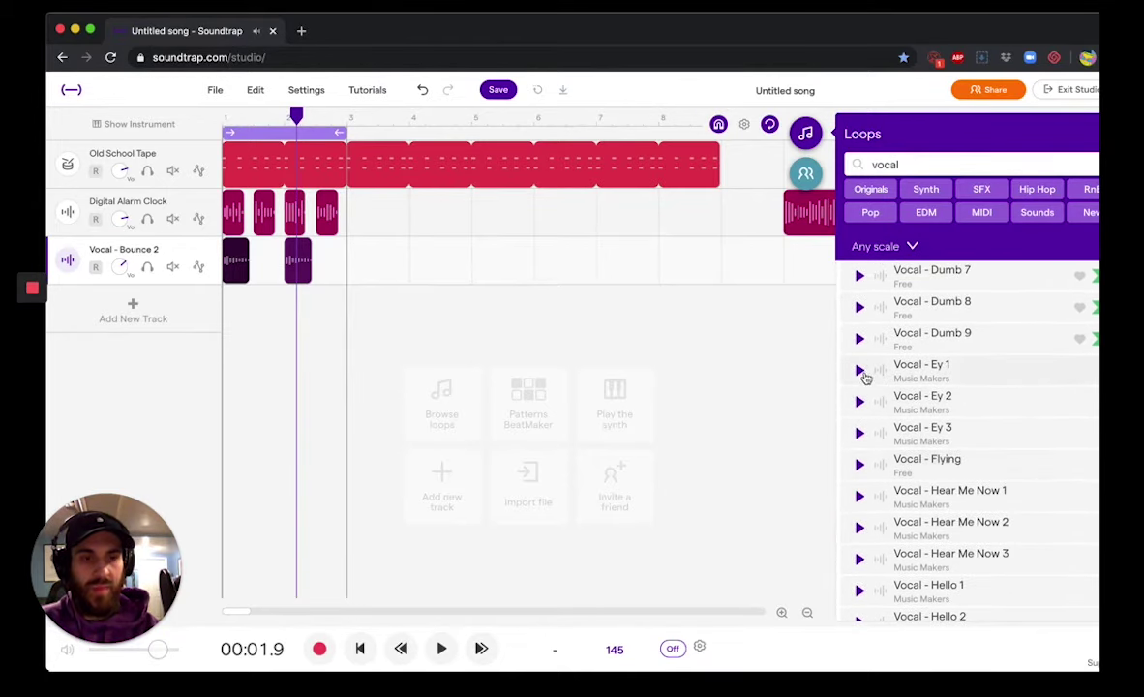
pyautogui.click(860, 372)
pyautogui.click(861, 399)
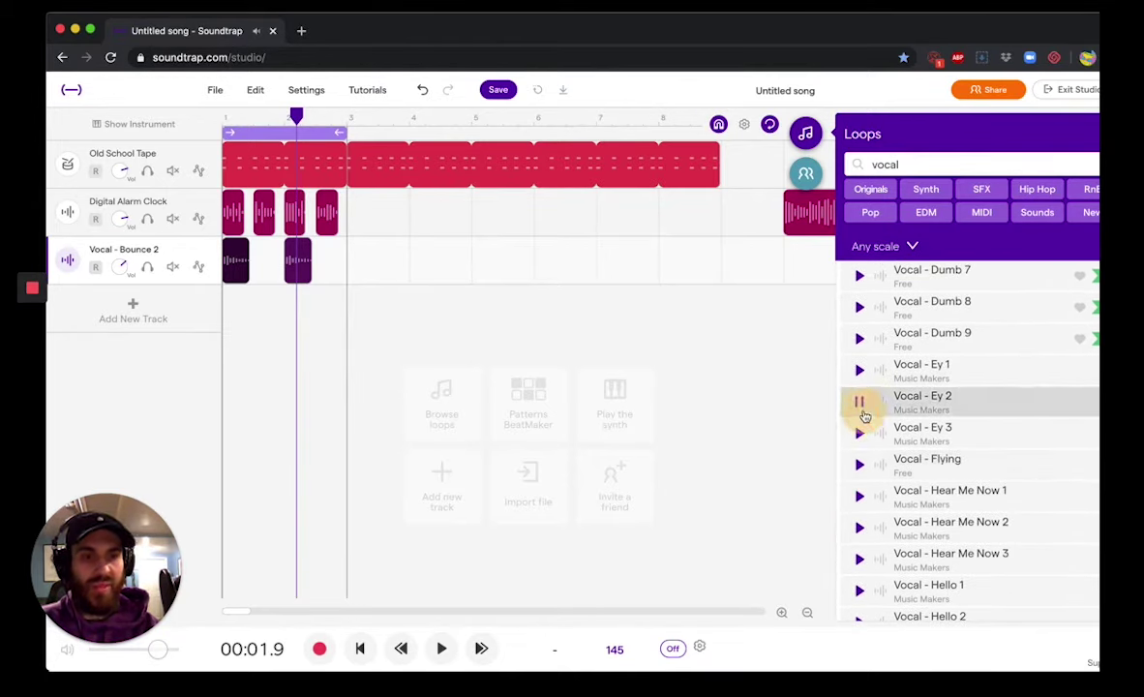
pyautogui.click(860, 466)
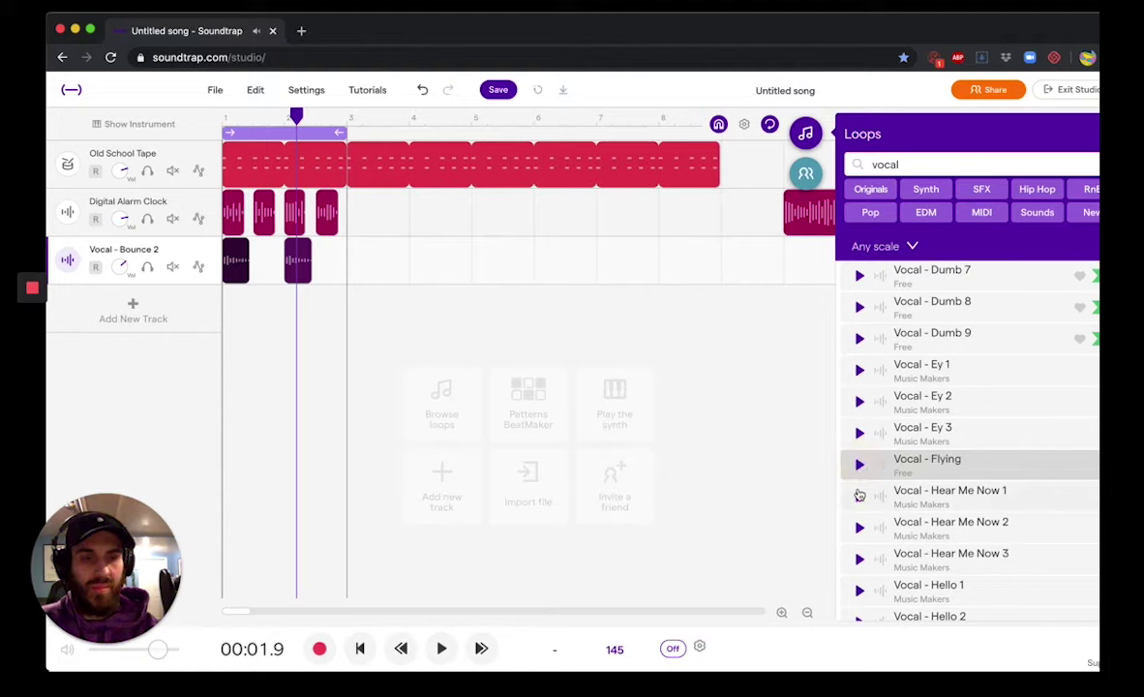
pyautogui.click(859, 494)
pyautogui.scroll(-1, 859, 494)
pyautogui.click(858, 543)
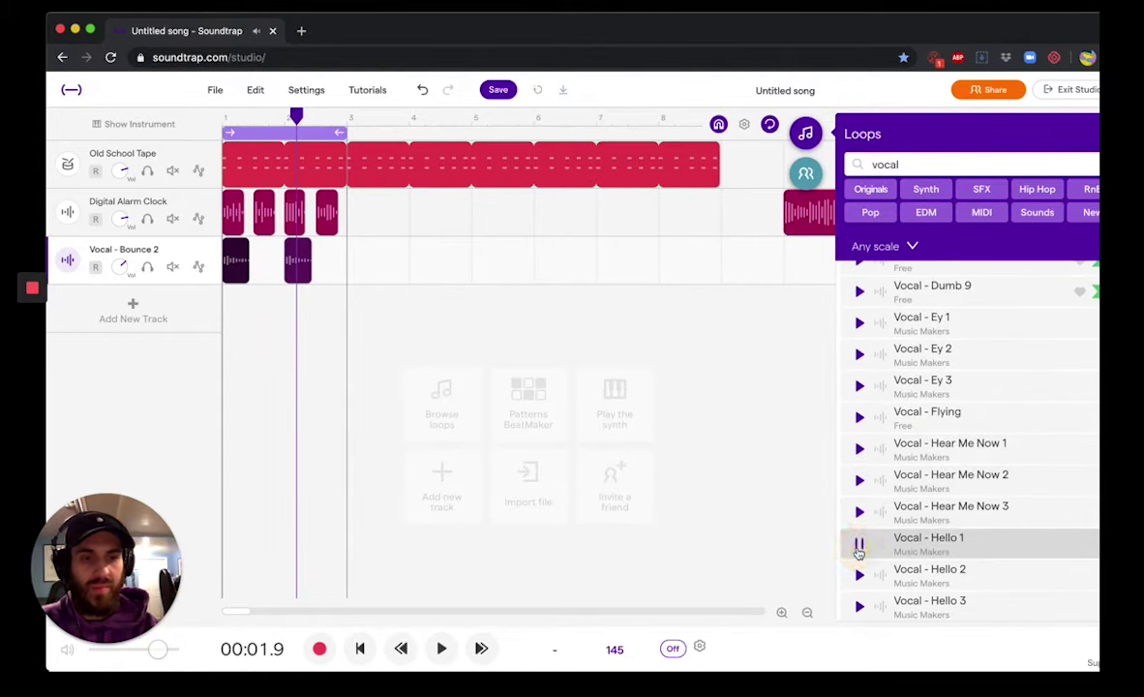
pyautogui.scroll(-5, 858, 546)
pyautogui.click(861, 357)
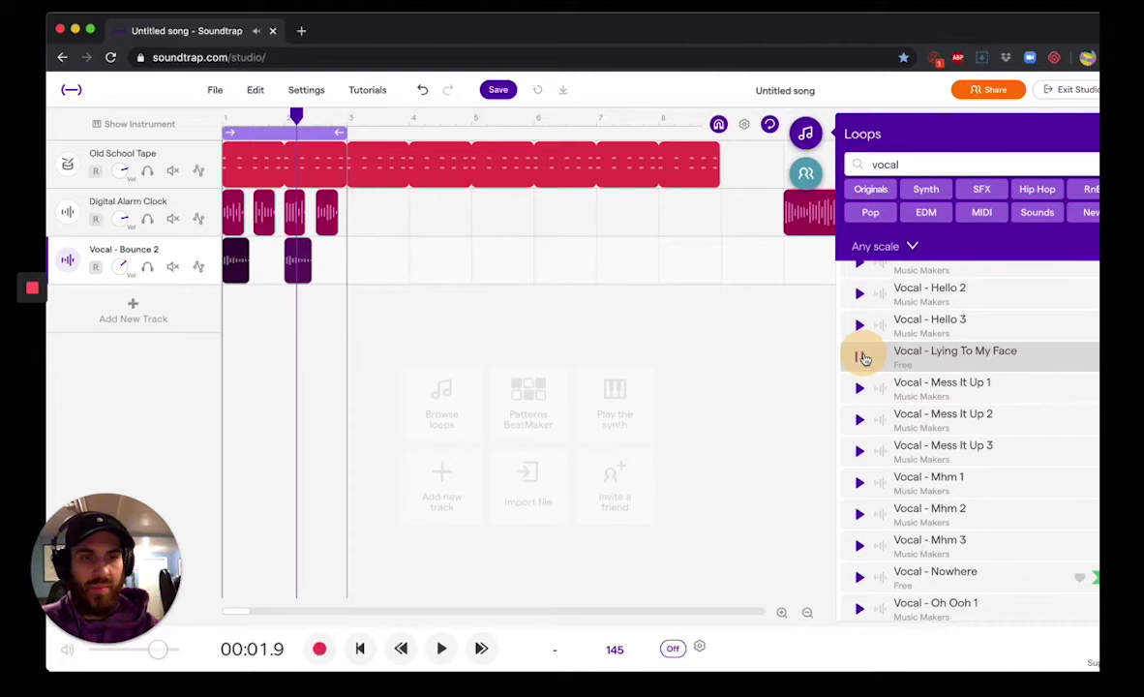
pyautogui.click(857, 481)
pyautogui.scroll(-1, 855, 481)
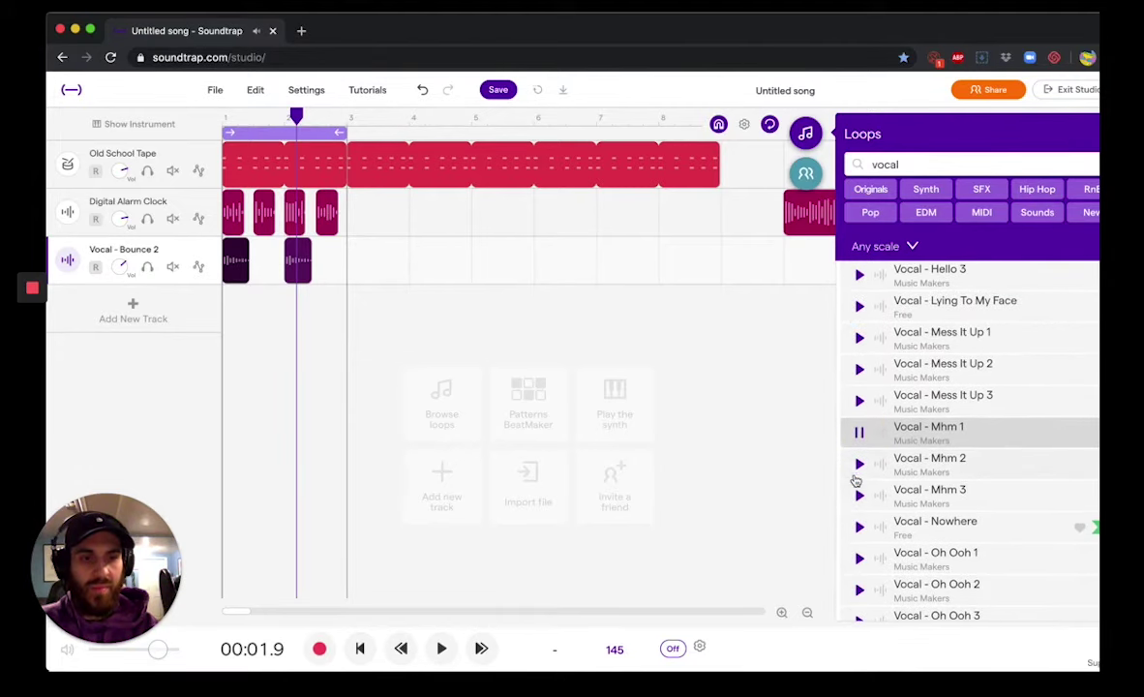
pyautogui.click(858, 524)
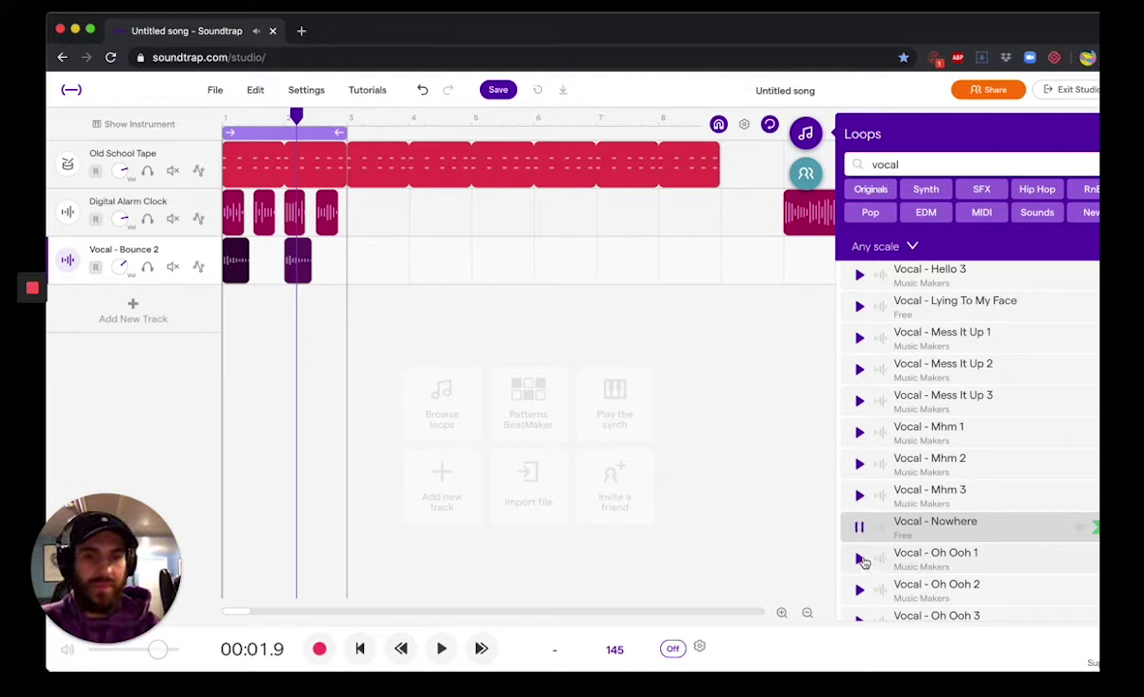
# Audition more vocal loops from Oh Ooh 1 through Shesh 1
pyautogui.click(862, 559)
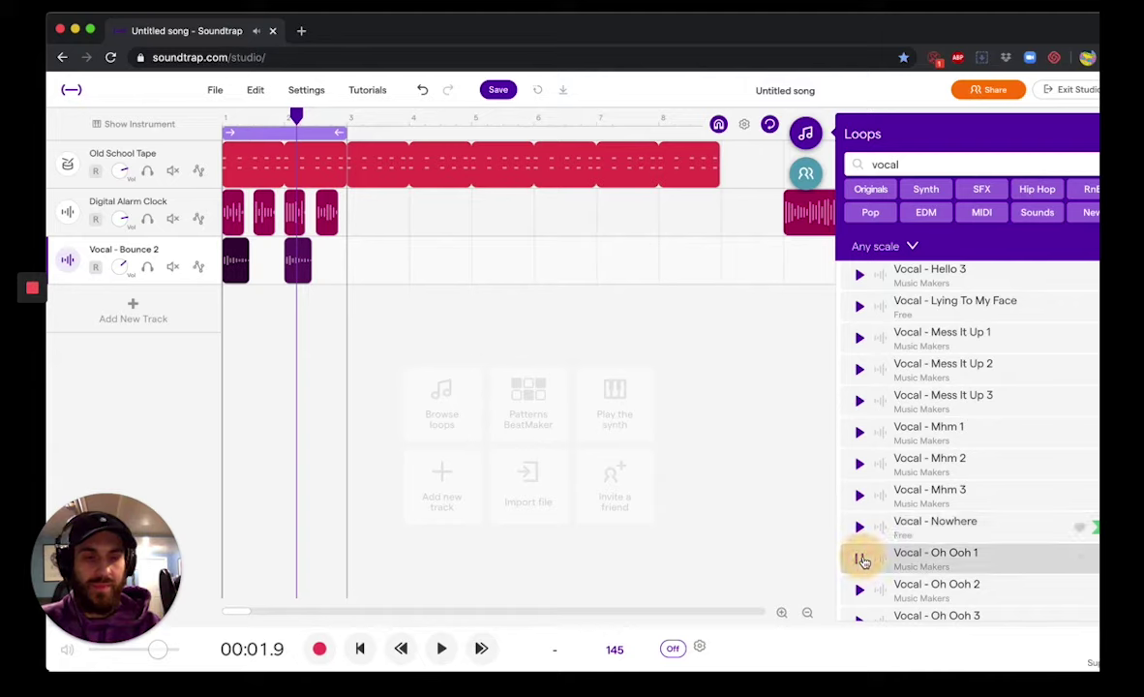
pyautogui.scroll(-2, 858, 556)
pyautogui.click(860, 539)
pyautogui.scroll(-2, 859, 537)
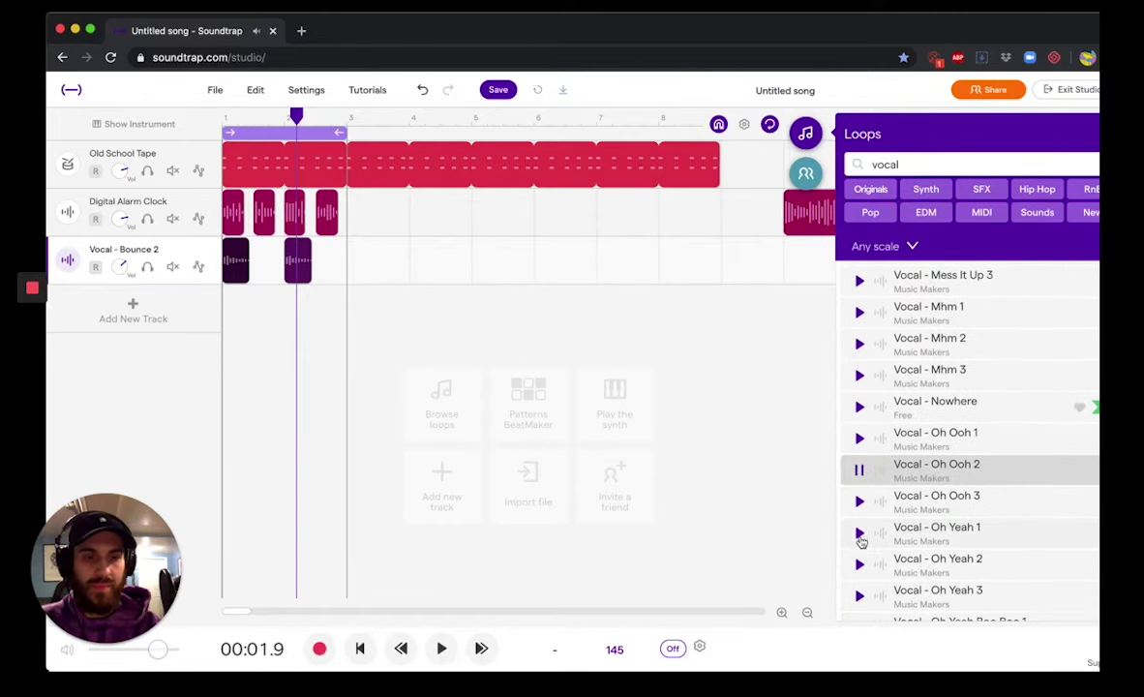
pyautogui.click(858, 532)
pyautogui.scroll(-4, 858, 527)
pyautogui.click(859, 474)
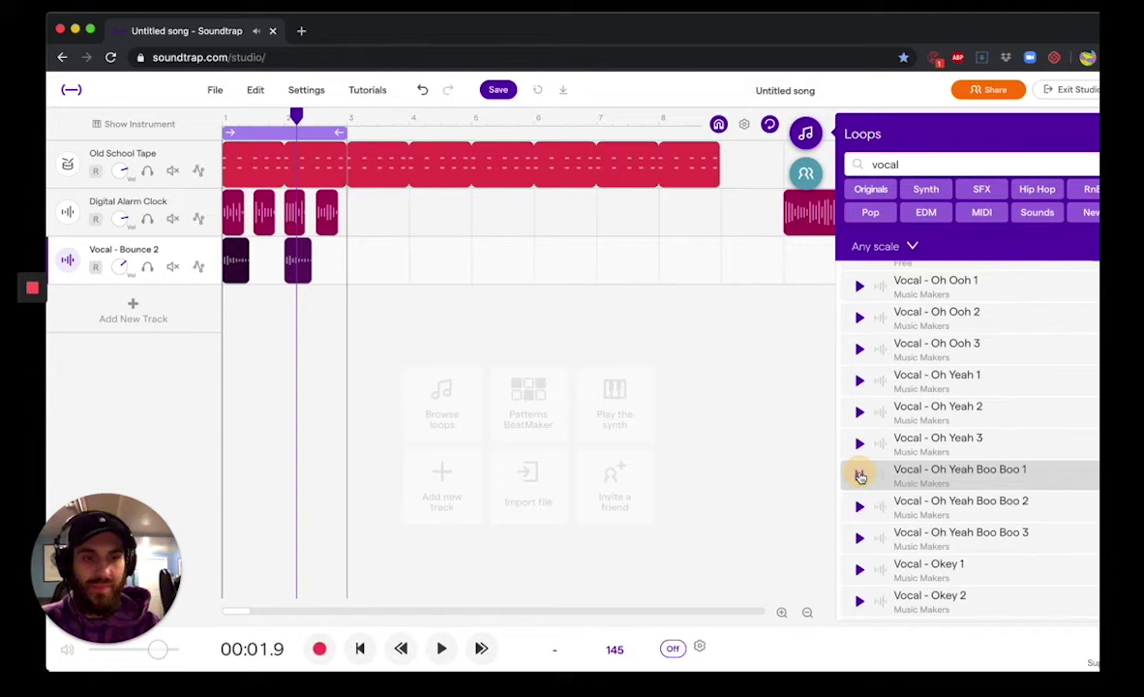
pyautogui.scroll(-2, 860, 469)
pyautogui.click(860, 504)
pyautogui.scroll(-2, 861, 514)
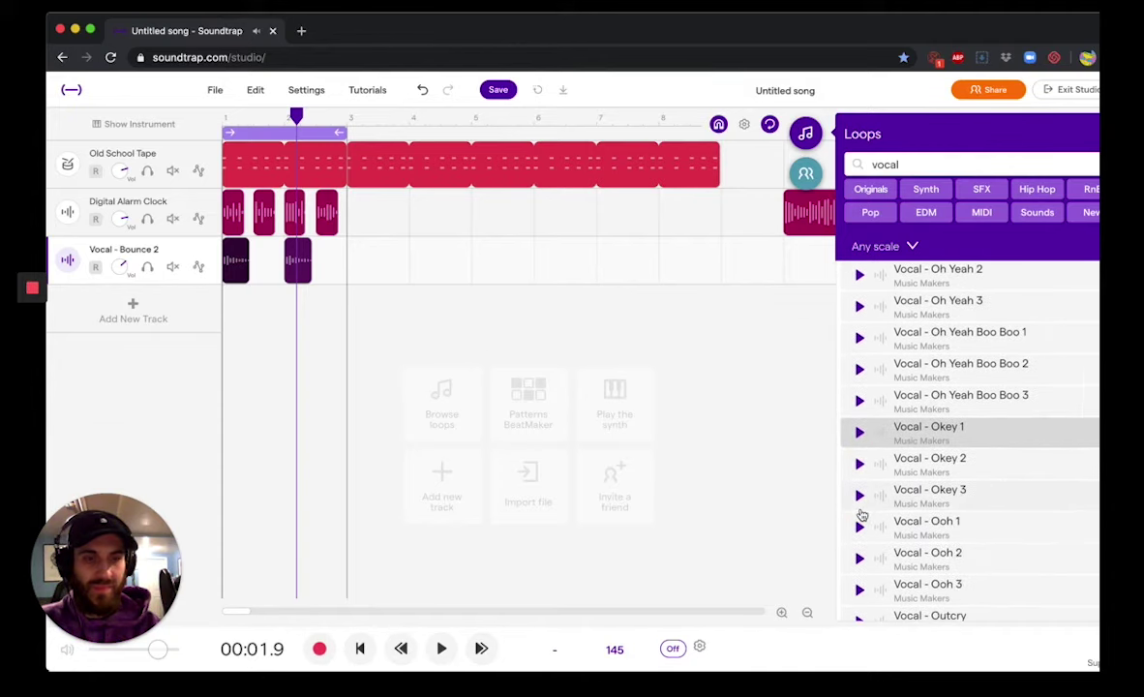
pyautogui.click(859, 522)
pyautogui.scroll(-2, 860, 522)
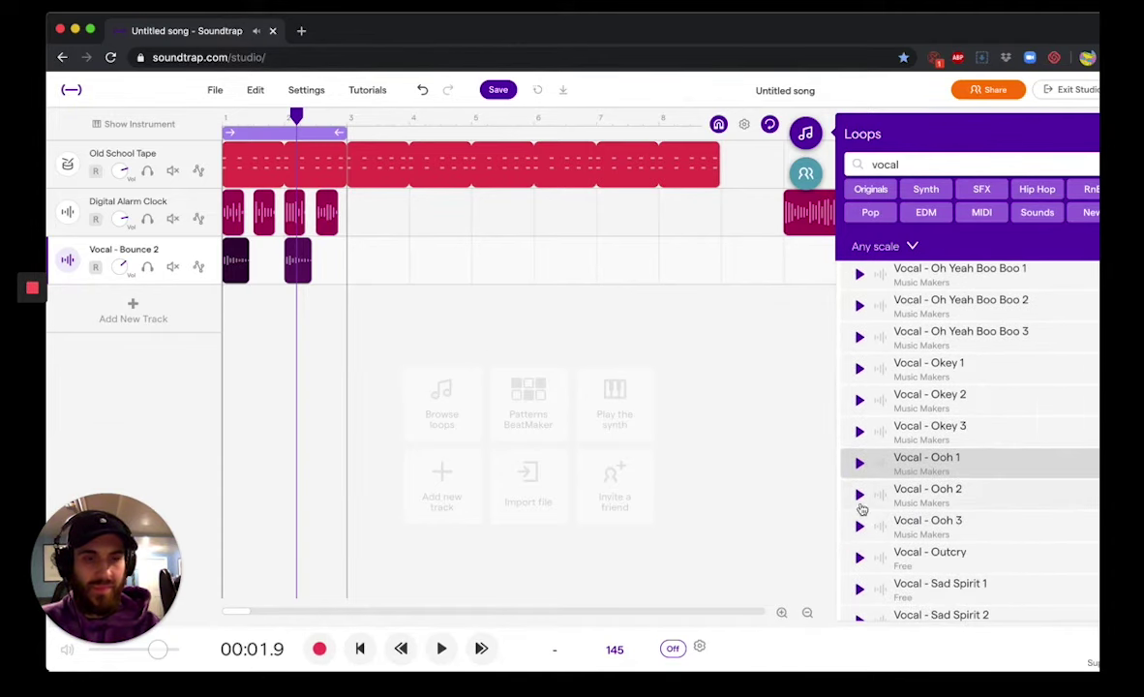
pyautogui.click(860, 513)
pyautogui.click(859, 557)
pyautogui.scroll(-3, 861, 565)
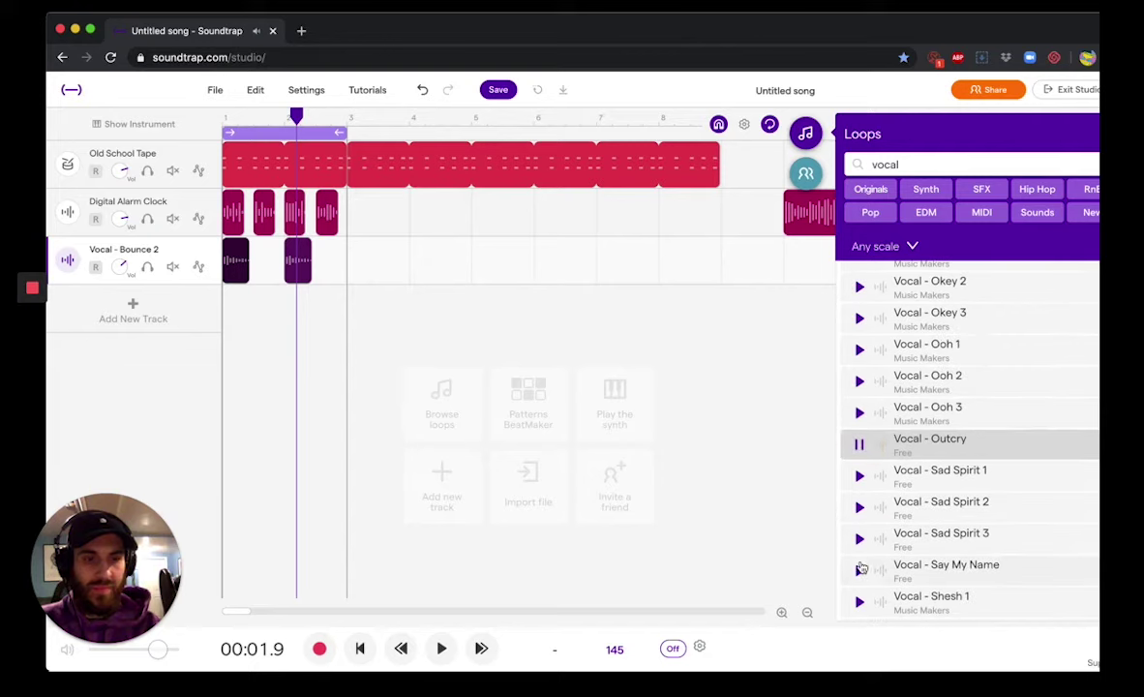
pyautogui.click(859, 571)
pyautogui.scroll(-3, 858, 566)
pyautogui.click(858, 491)
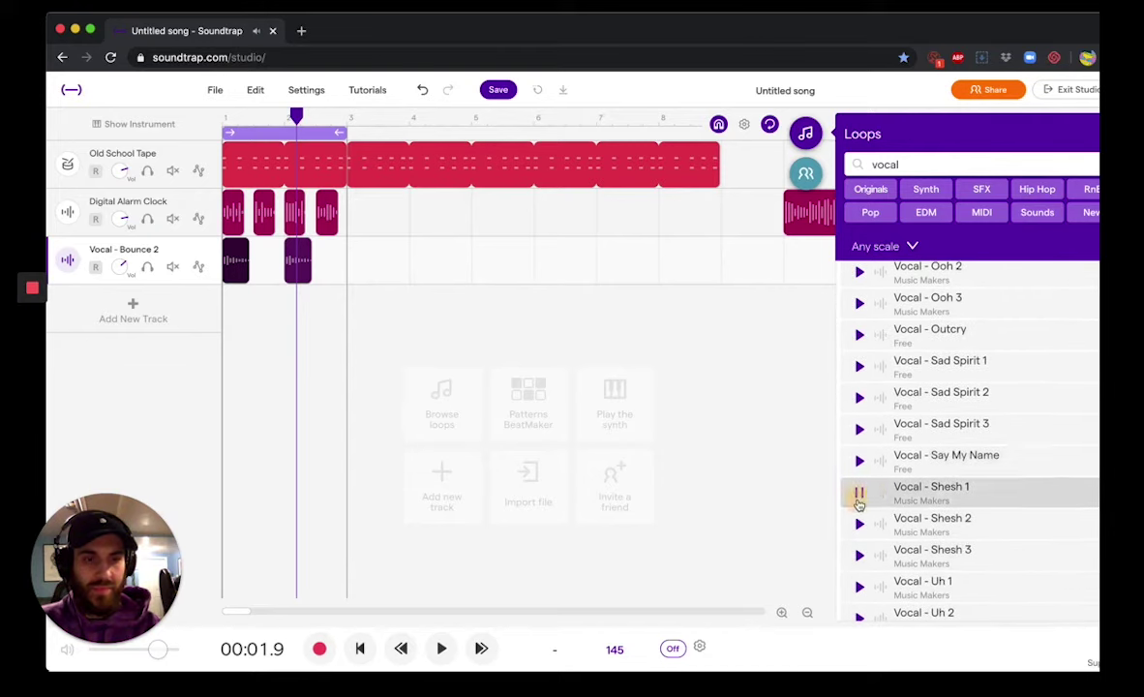
# Preview Vocal - Uh 1 and add it to the song as a new track
pyautogui.click(858, 588)
pyautogui.scroll(-2, 858, 594)
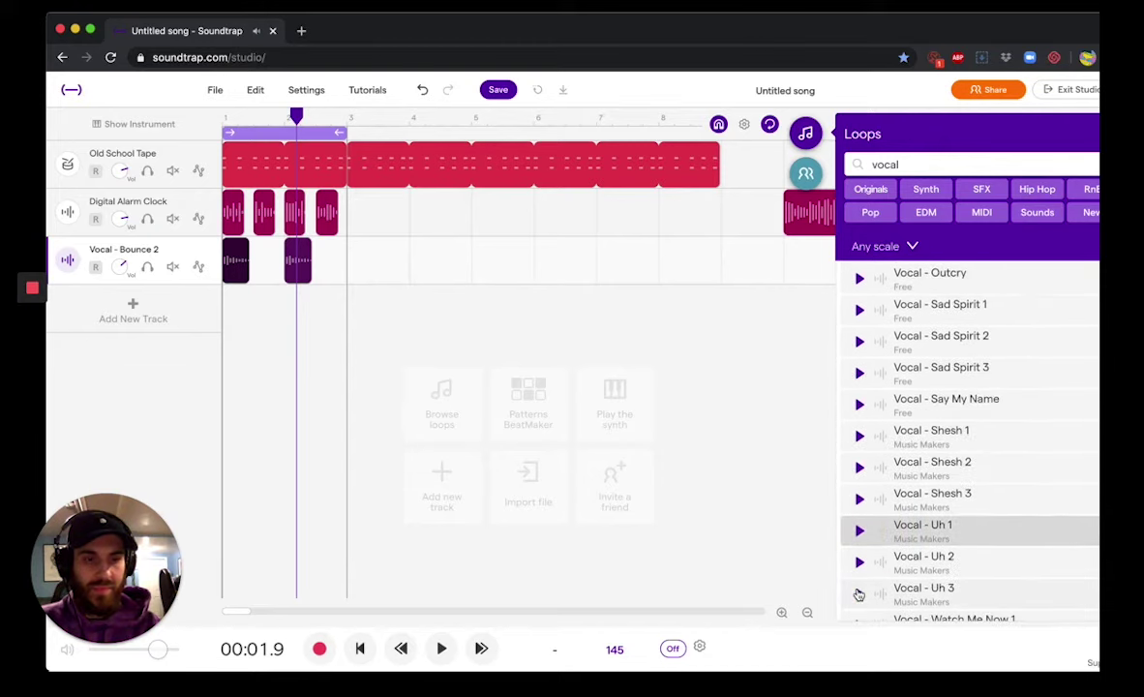
pyautogui.doubleClick(916, 525)
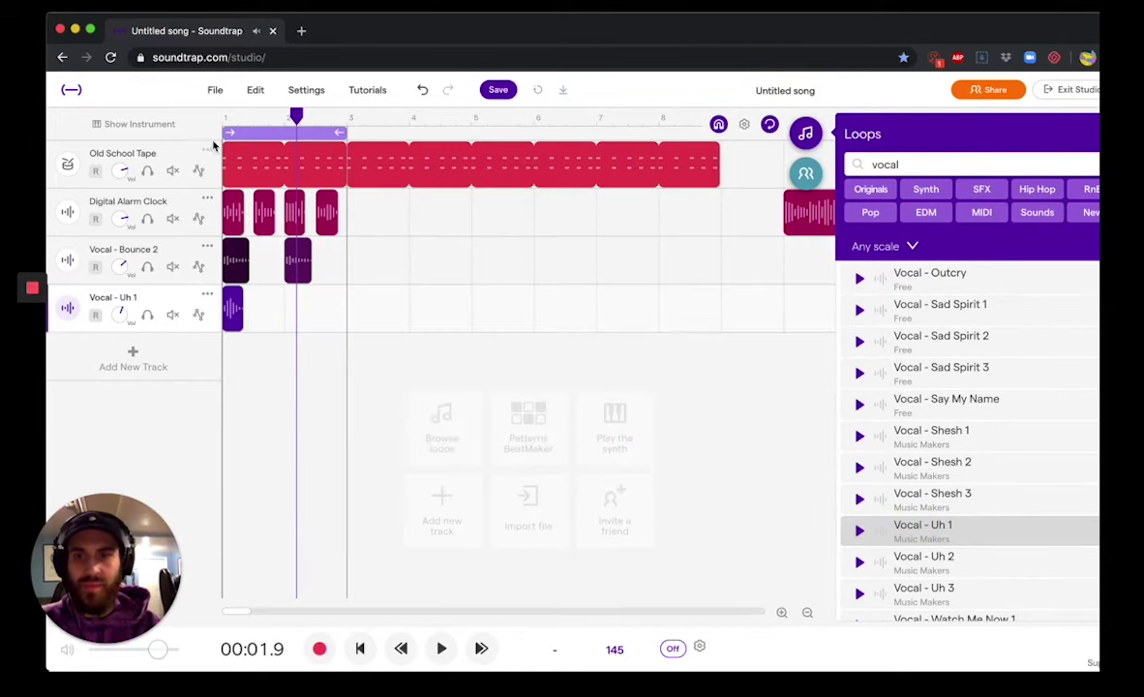
# Play the beat from the start, then move the Uh 1 chop to about bar 1.5
pyautogui.click(364, 654)
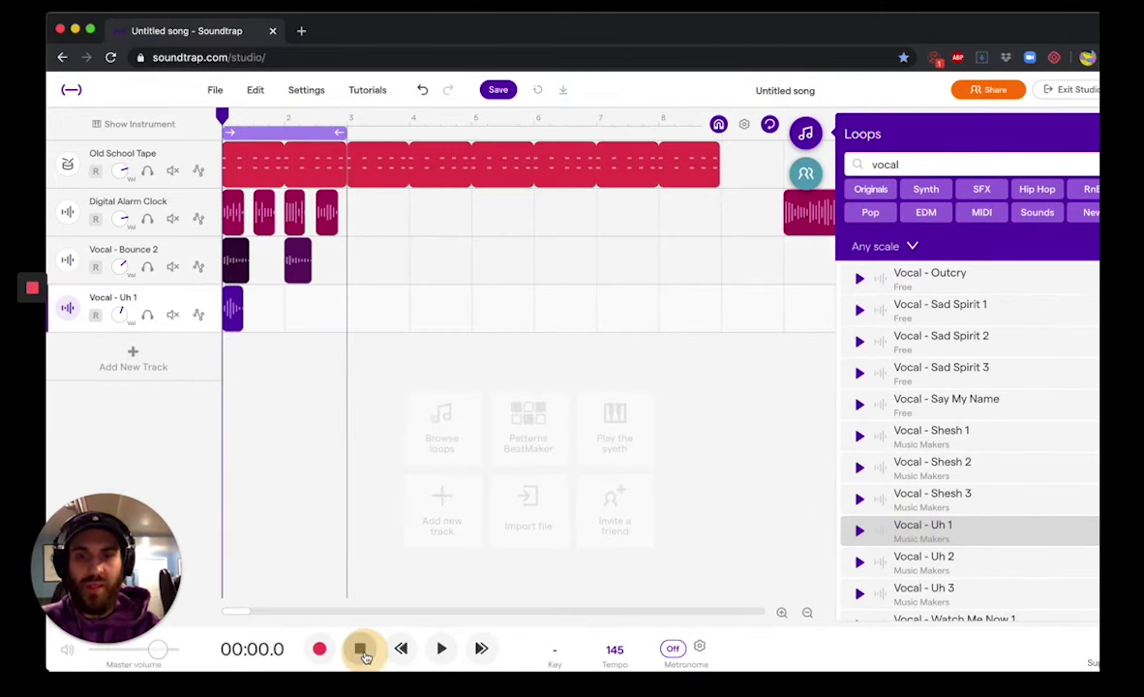
pyautogui.click(441, 650)
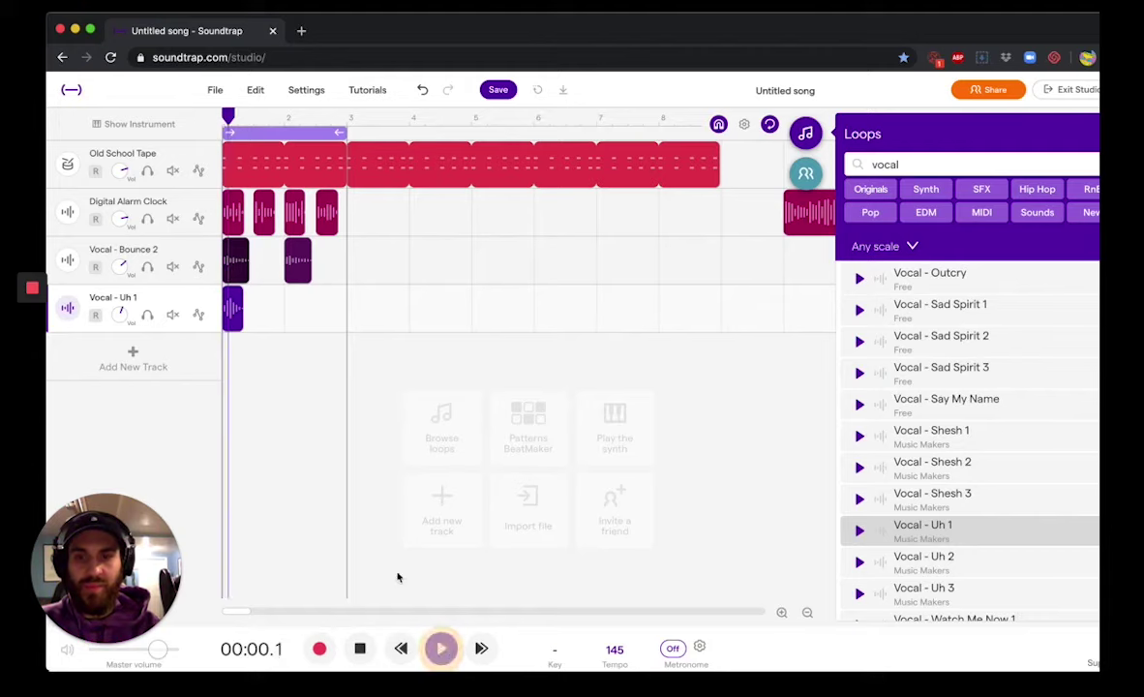
pyautogui.click(781, 613)
pyautogui.click(781, 613)
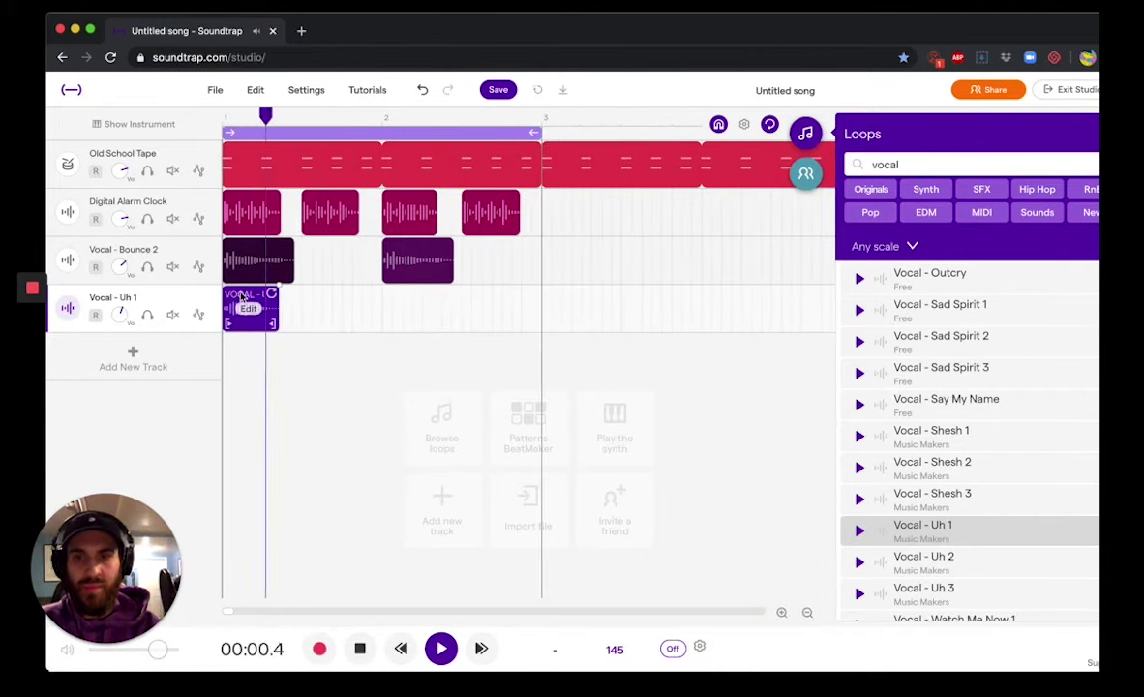
pyautogui.moveTo(241, 295); pyautogui.dragTo(326, 305)
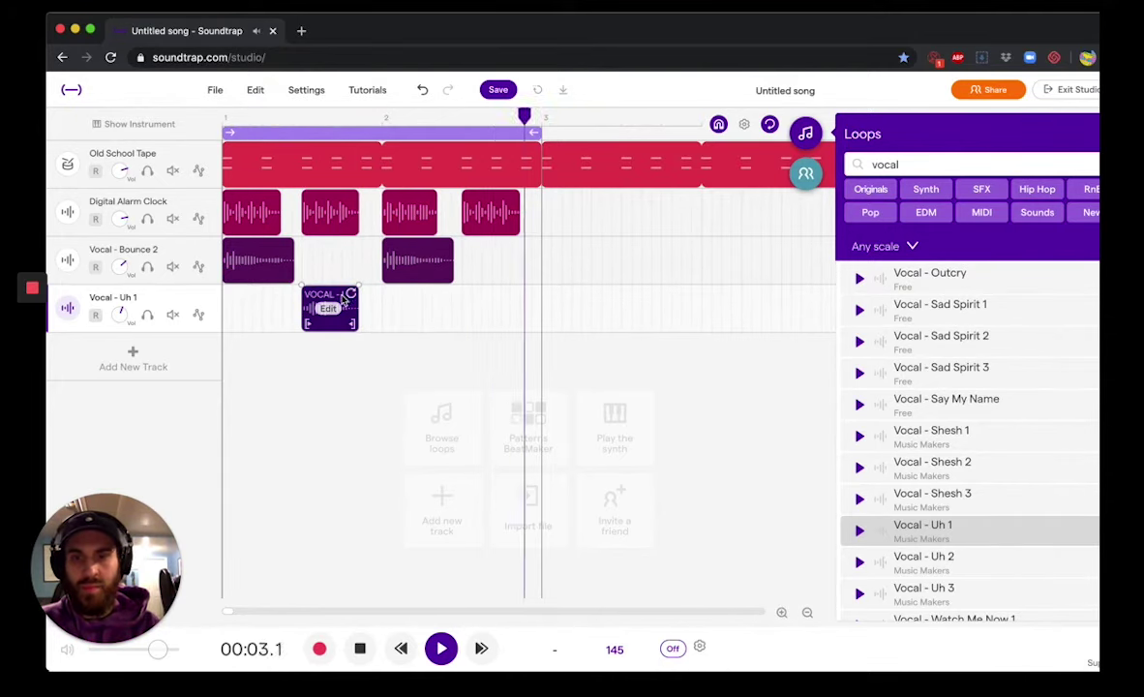
pyautogui.moveTo(344, 300)
pyautogui.mouseDown()
pyautogui.moveTo(332, 206)
pyautogui.moveTo(334, 297)
pyautogui.mouseUp()
pyautogui.press('space')
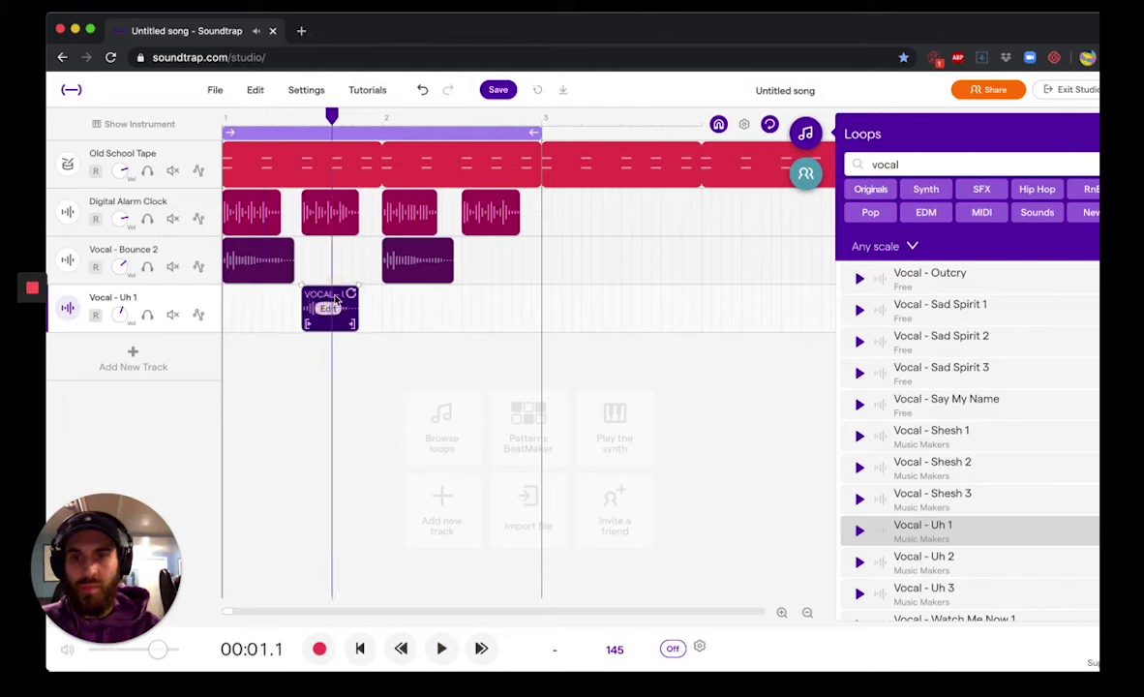
# Copy the Uh 1 chop and paste a second copy at about bar 2.5
pyautogui.click(255, 89)
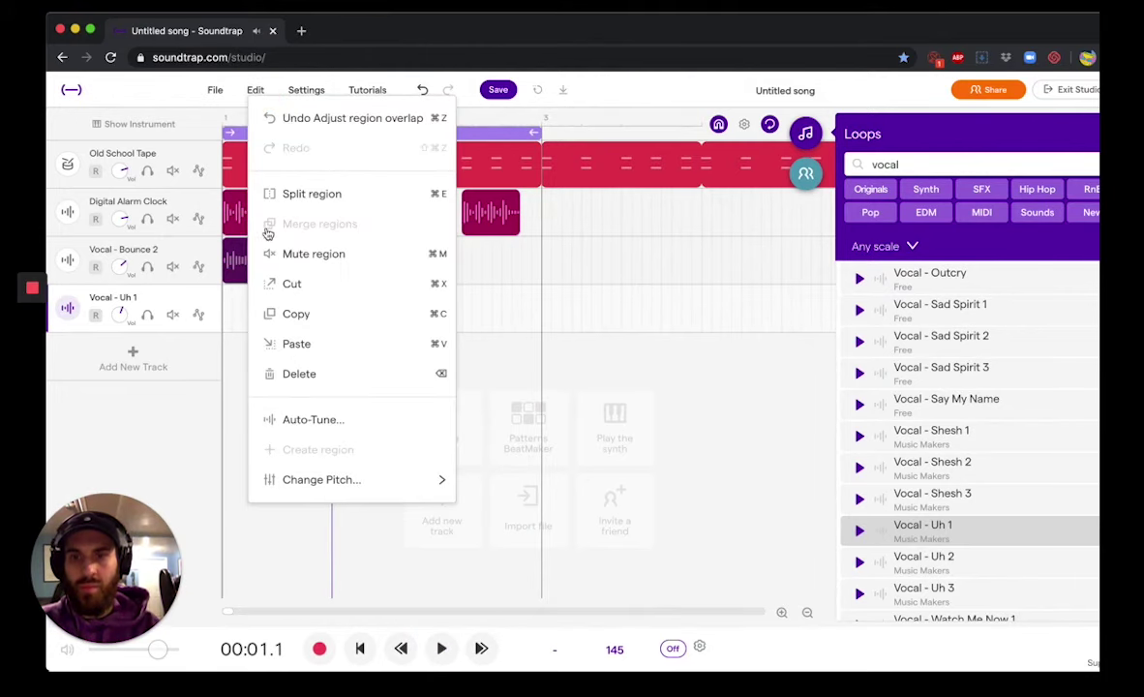
pyautogui.click(286, 306)
pyautogui.click(463, 299)
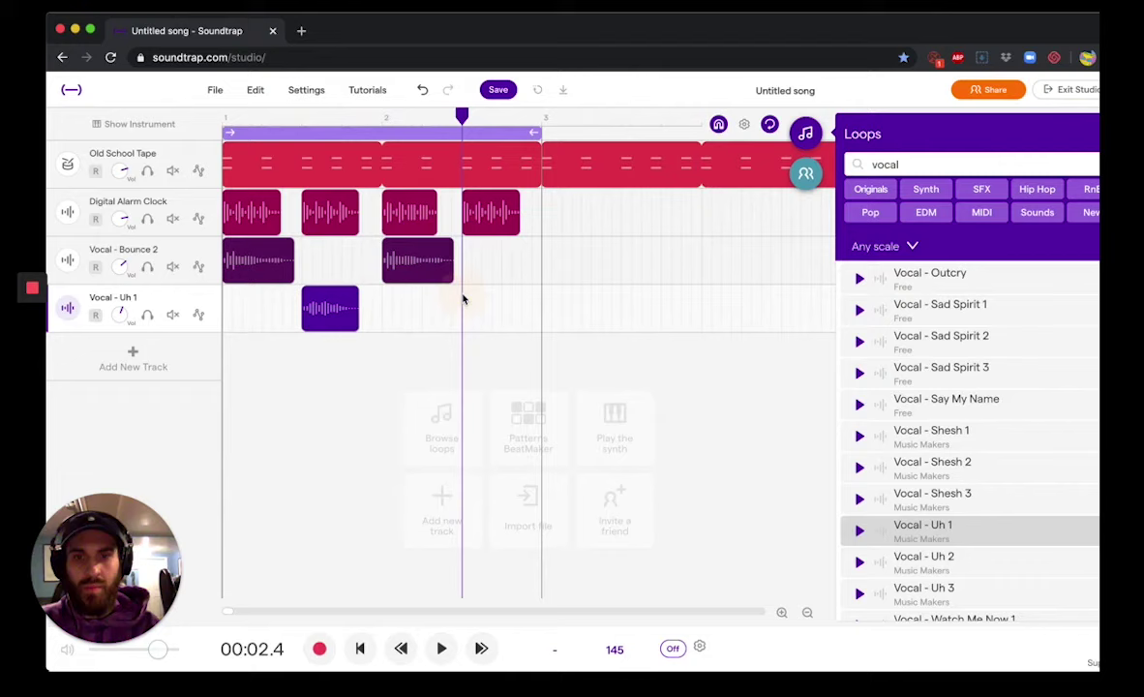
pyautogui.click(255, 89)
pyautogui.click(286, 341)
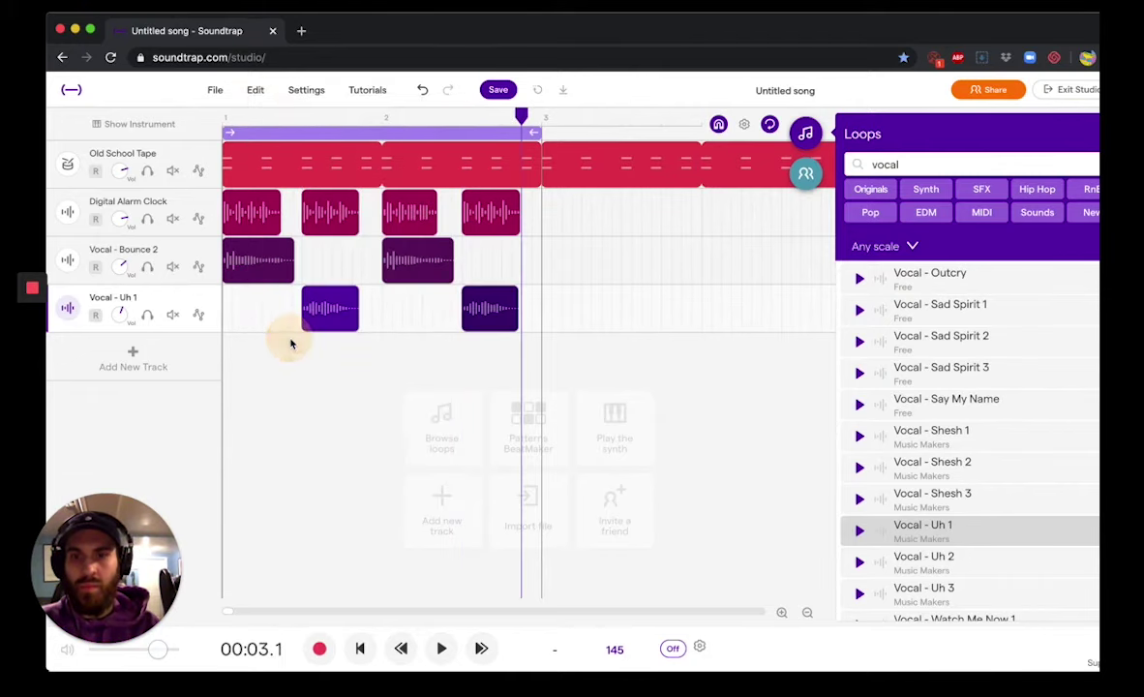
# Add a Delay effect with a shortened Time to the Vocal - Uh 1 track
pyautogui.click(67, 308)
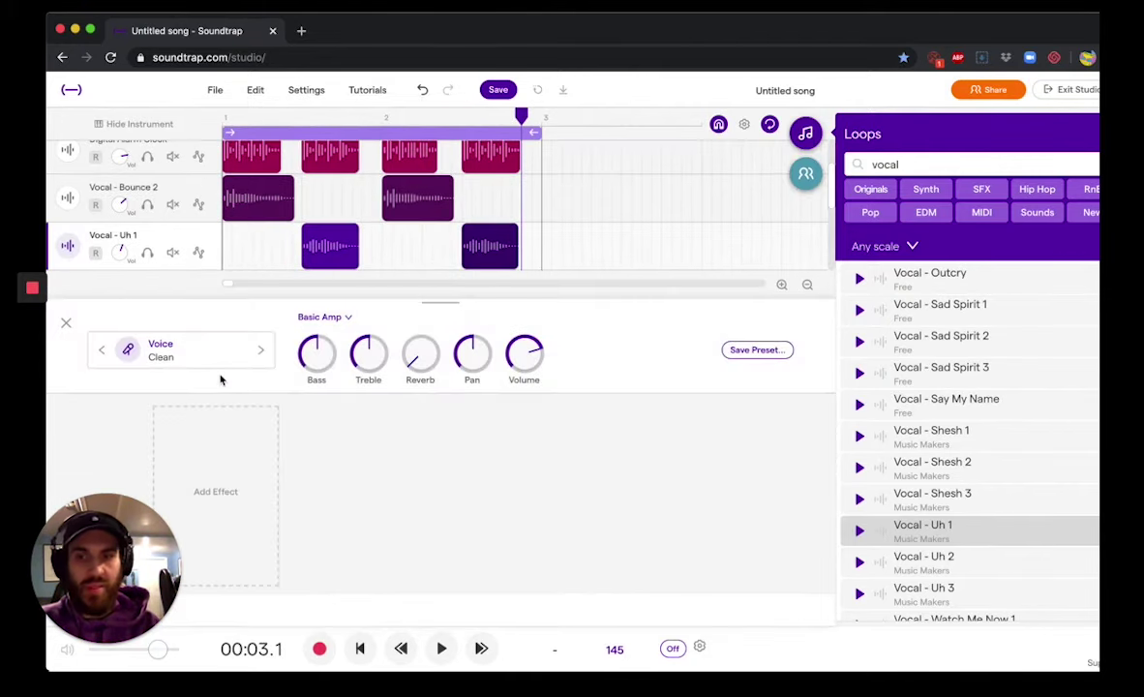
pyautogui.click(215, 527)
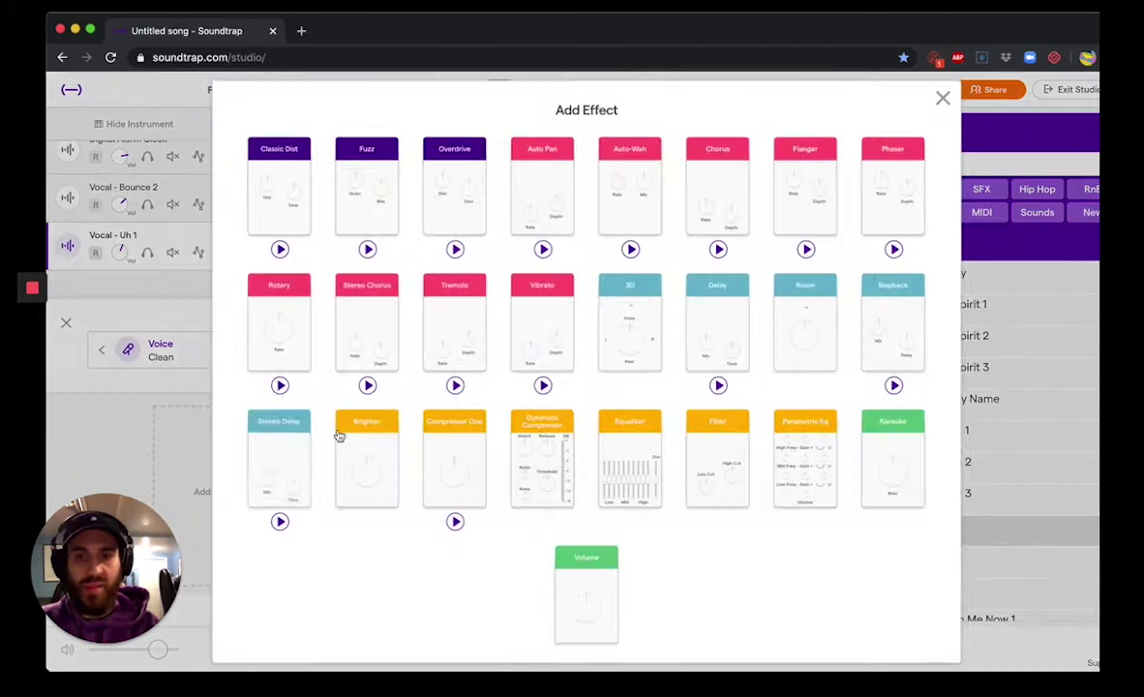
pyautogui.click(728, 316)
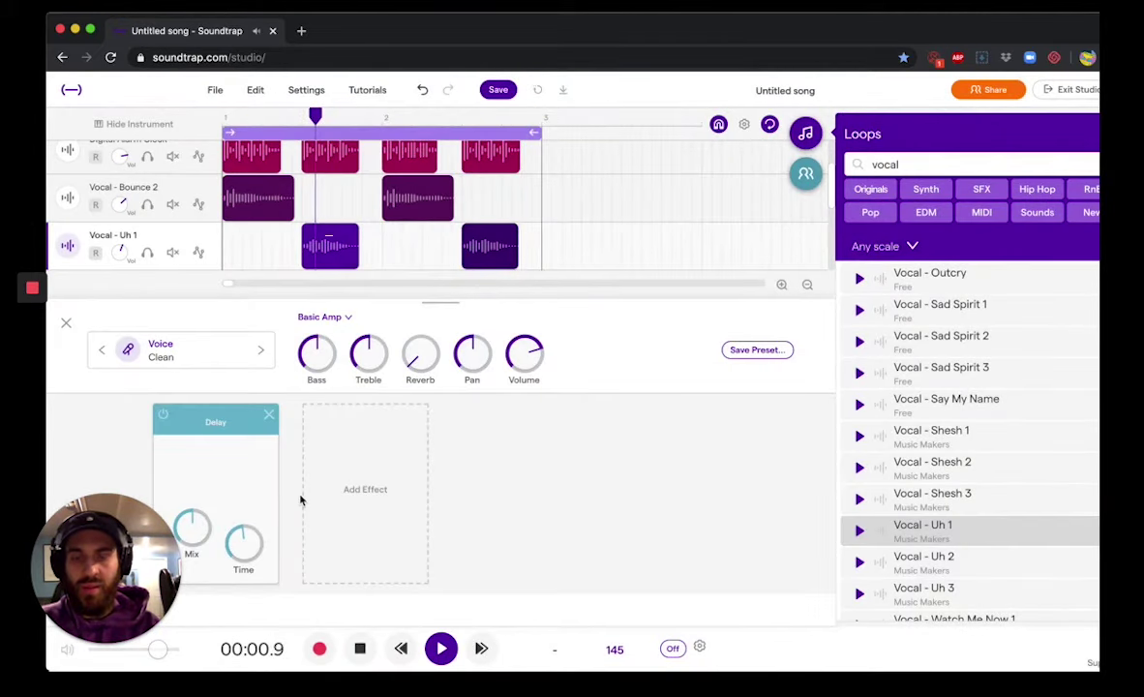
pyautogui.moveTo(244, 542)
pyautogui.mouseDown()
pyautogui.moveTo(247, 580)
pyautogui.moveTo(240, 547)
pyautogui.mouseUp()
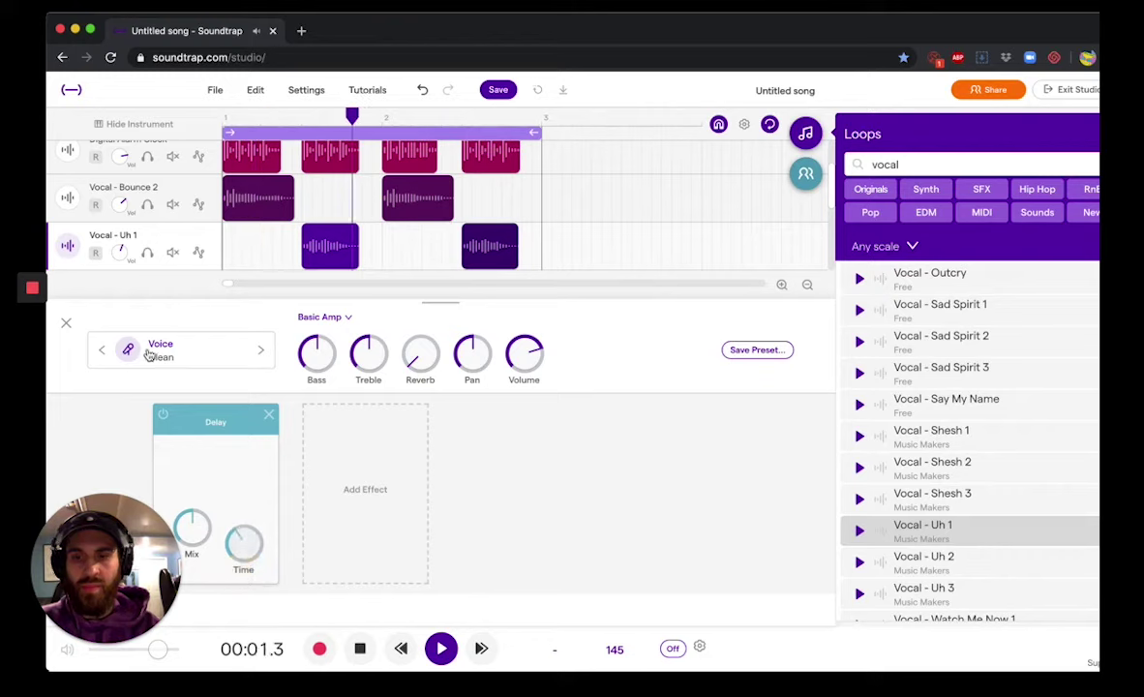
pyautogui.click(70, 326)
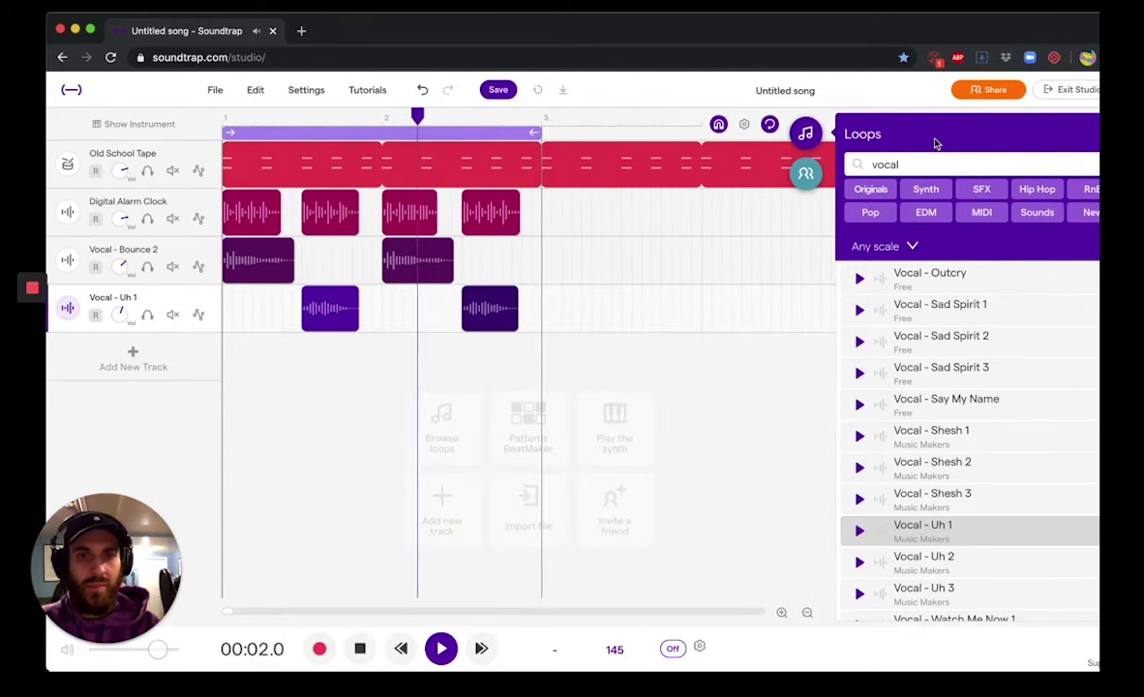
# Zoom out to show bars 1–14 and extend the loop region to bar 9
pyautogui.click(807, 613)
pyautogui.click(807, 612)
pyautogui.click(807, 612)
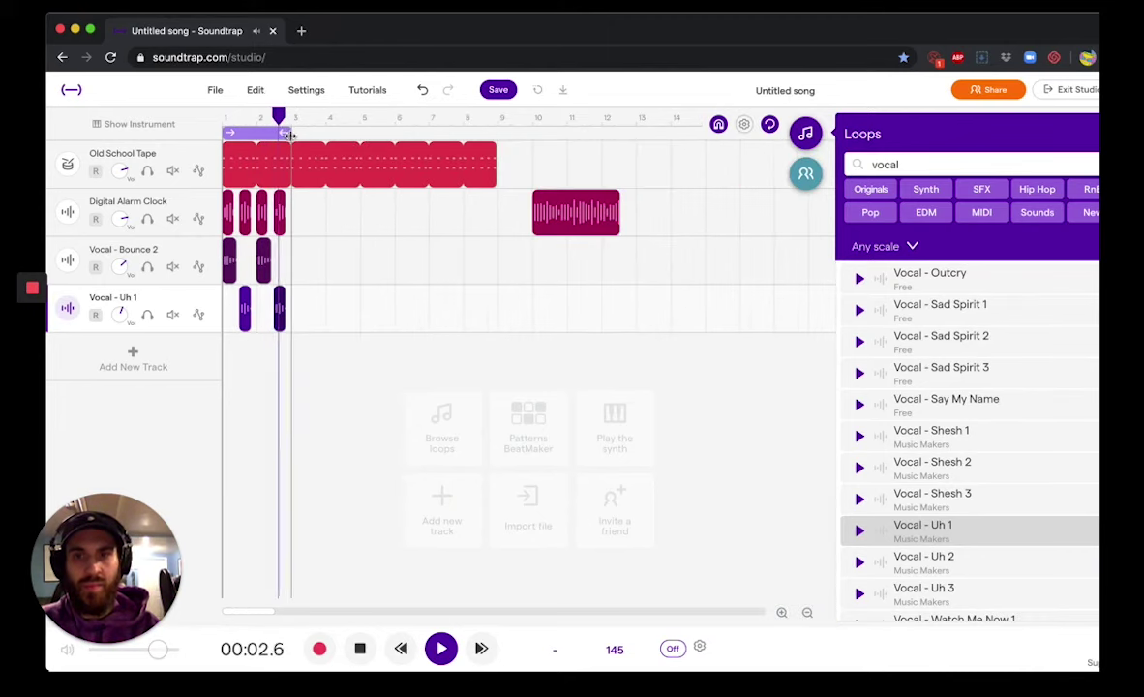
pyautogui.moveTo(289, 132); pyautogui.dragTo(326, 133)
pyautogui.moveTo(429, 134); pyautogui.dragTo(495, 132)
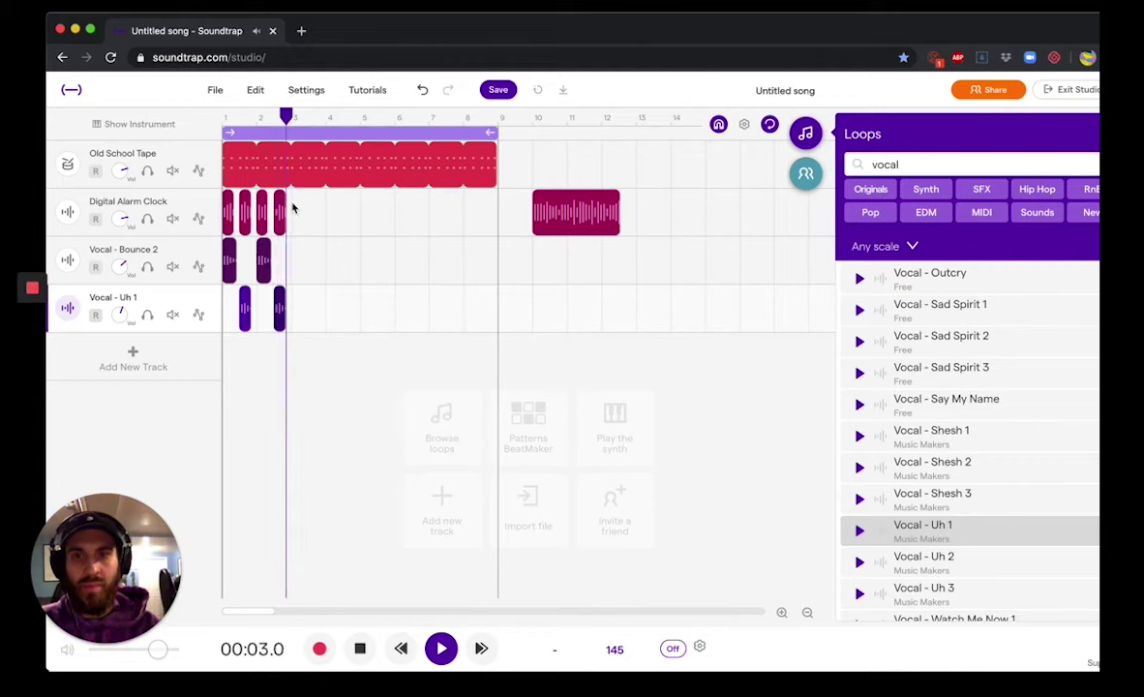
# Select the chop clips in the first bars and place the playhead at bar 3
pyautogui.moveTo(292, 205); pyautogui.dragTo(225, 332)
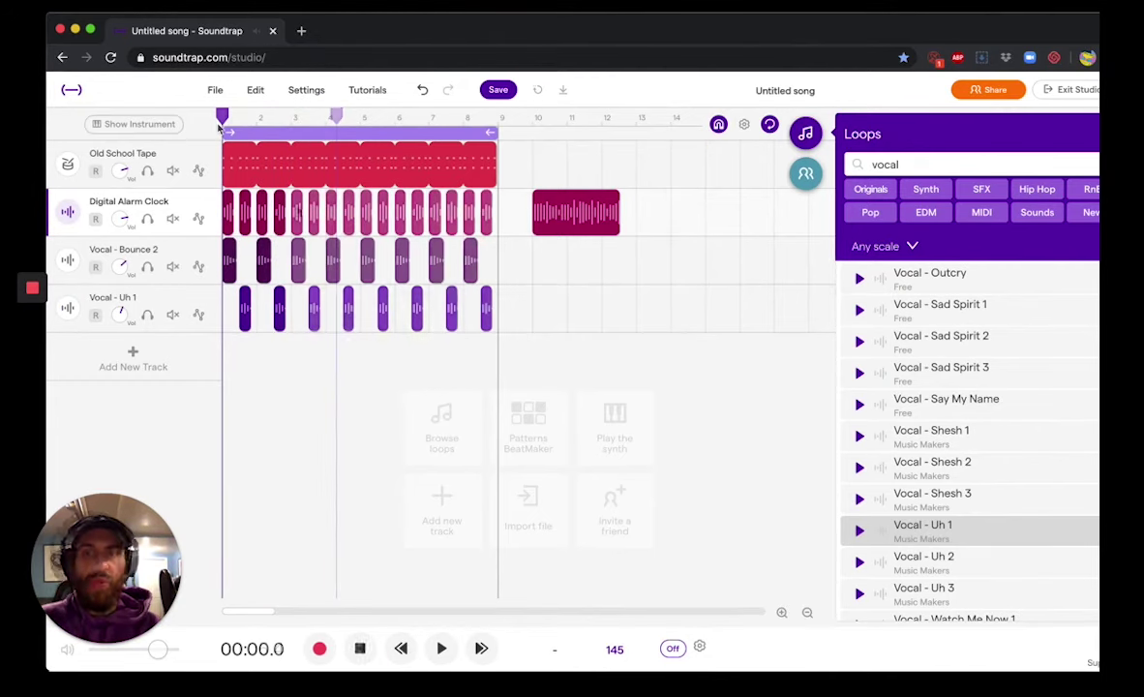
pyautogui.moveTo(222, 115)
pyautogui.mouseDown()
pyautogui.moveTo(290, 116)
pyautogui.moveTo(280, 125)
pyautogui.mouseUp()
pyautogui.moveTo(257, 159)
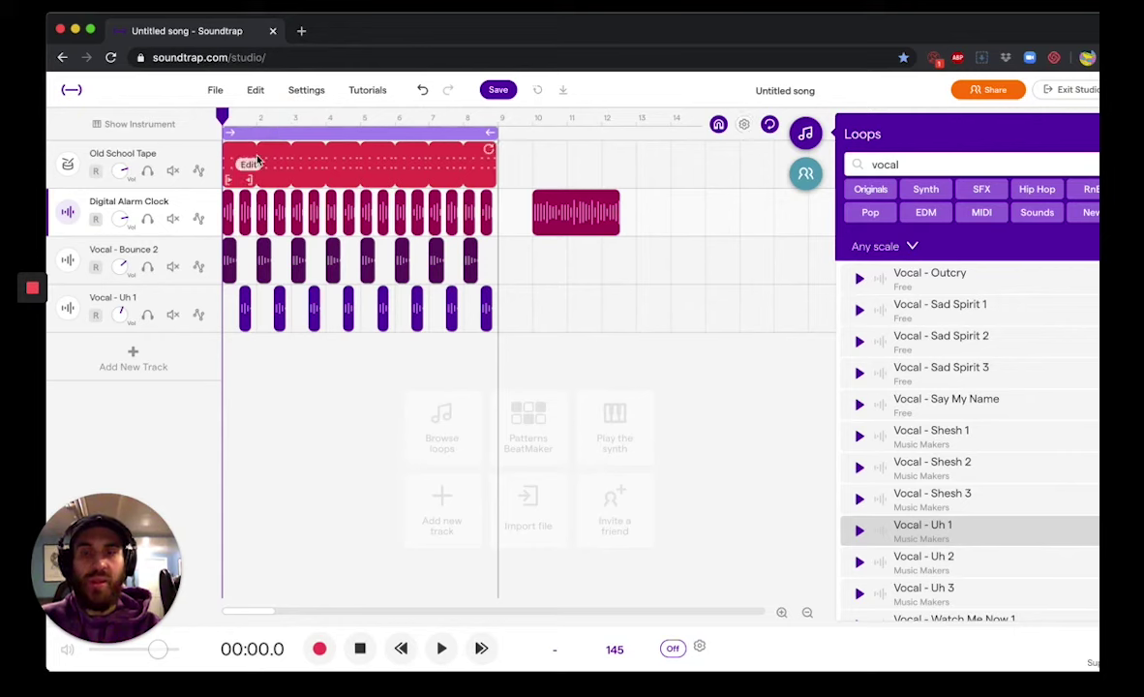
pyautogui.moveTo(222, 114); pyautogui.dragTo(292, 115)
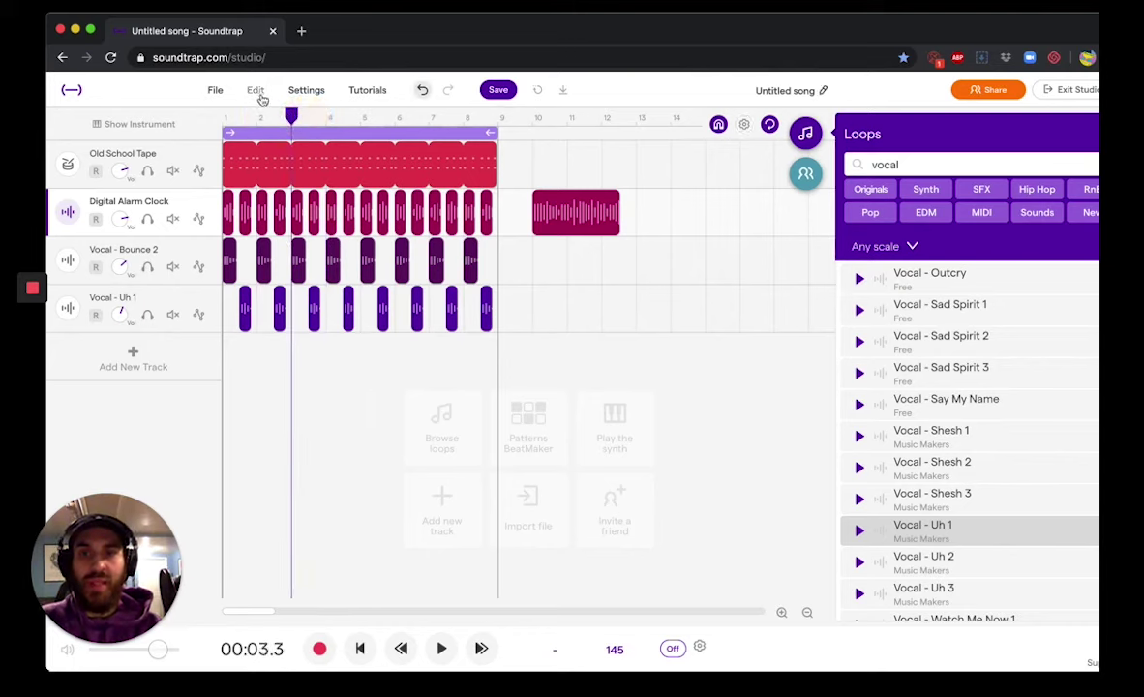
# Split the Old School Tape drum region at bar 3
pyautogui.click(258, 93)
pyautogui.click(258, 91)
pyautogui.click(324, 152)
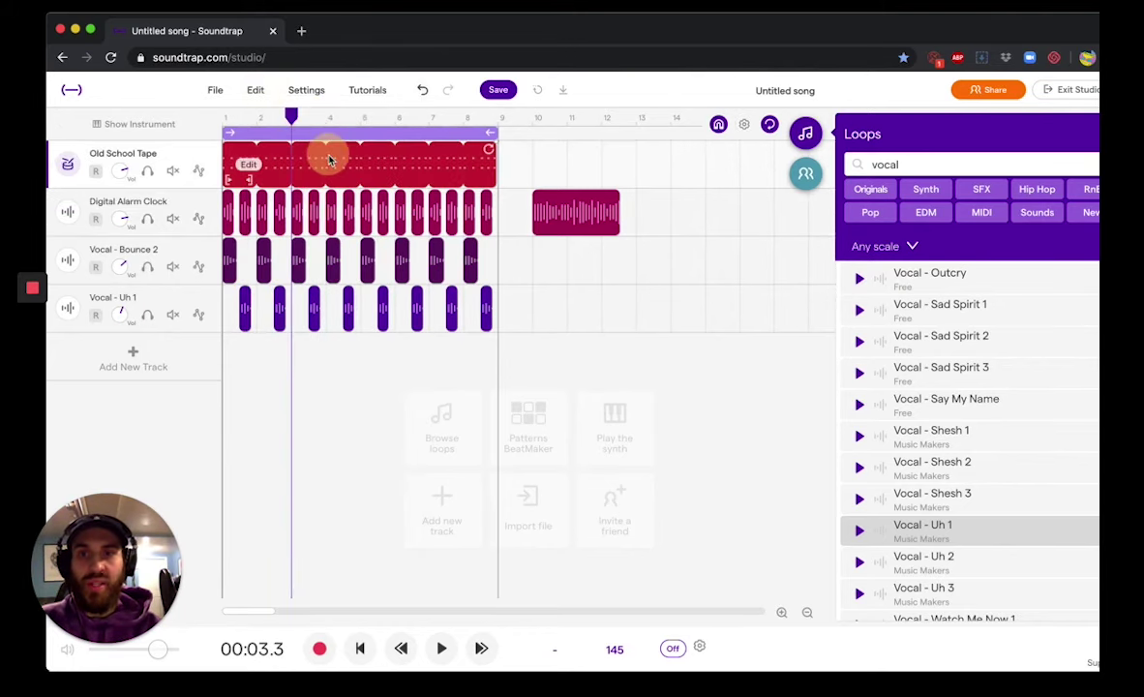
pyautogui.click(257, 91)
pyautogui.click(278, 191)
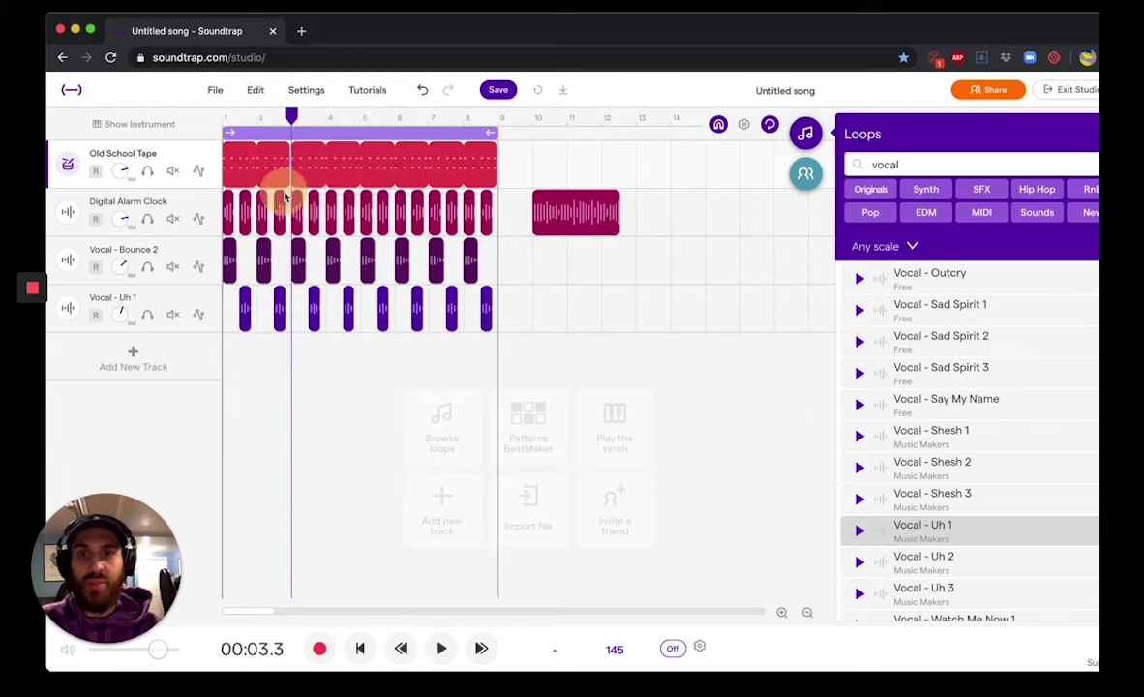
# Move the playhead to around bar 5 and check the drum region's beat pattern
pyautogui.moveTo(299, 116); pyautogui.dragTo(360, 115)
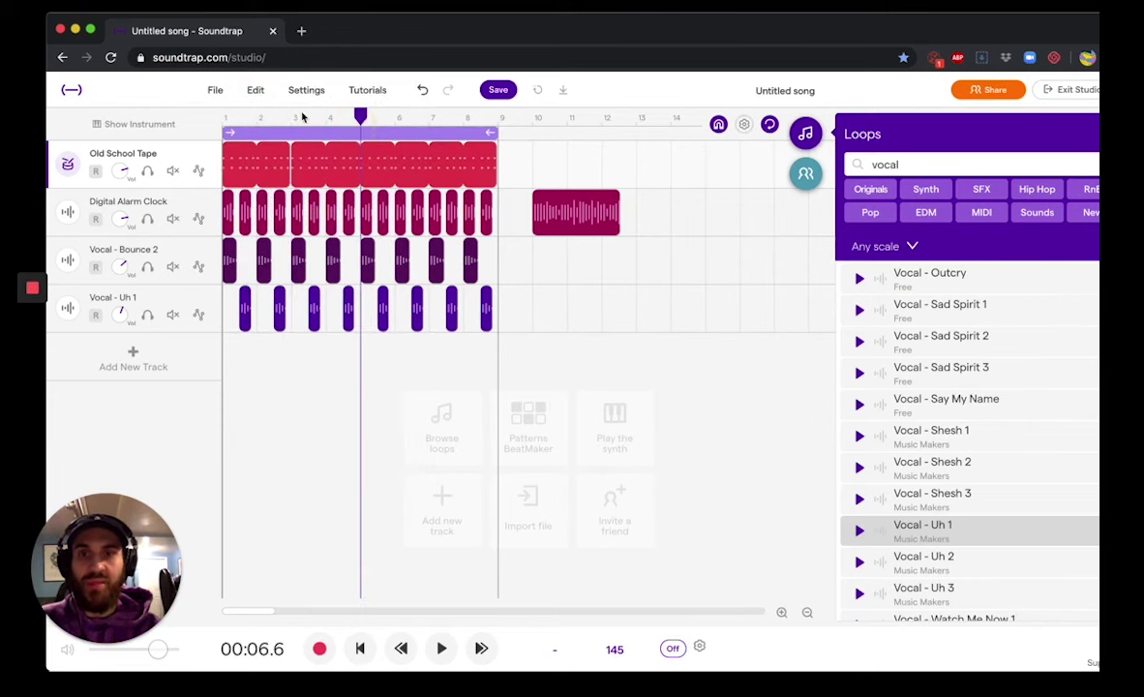
pyautogui.click(258, 91)
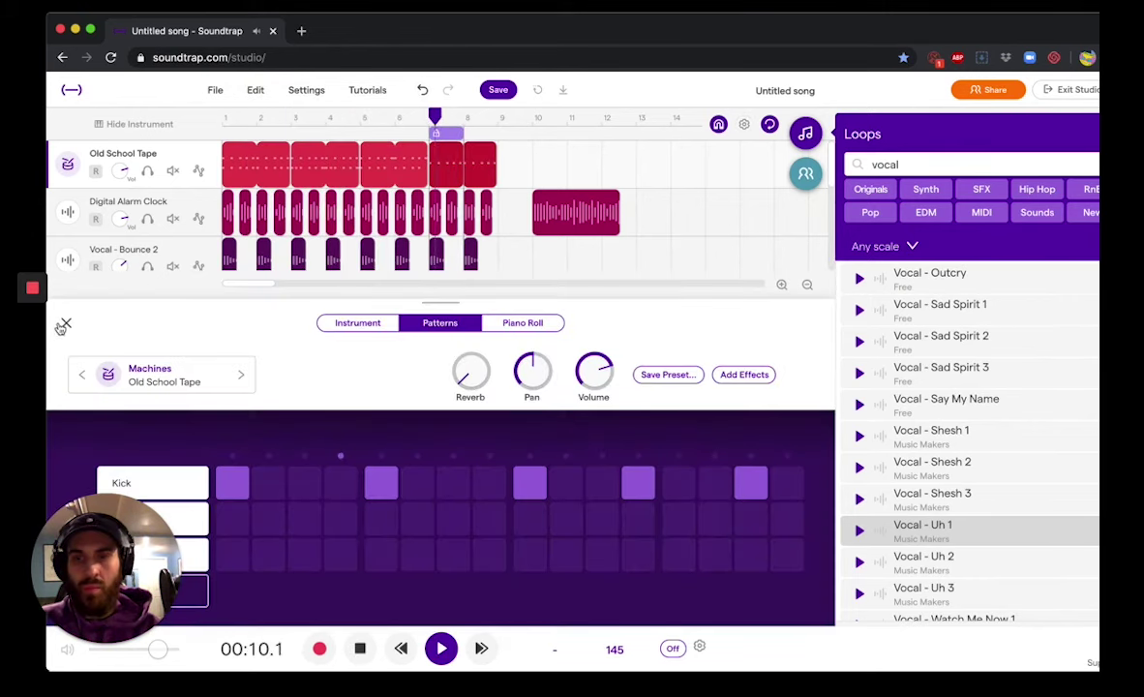
pyautogui.click(64, 324)
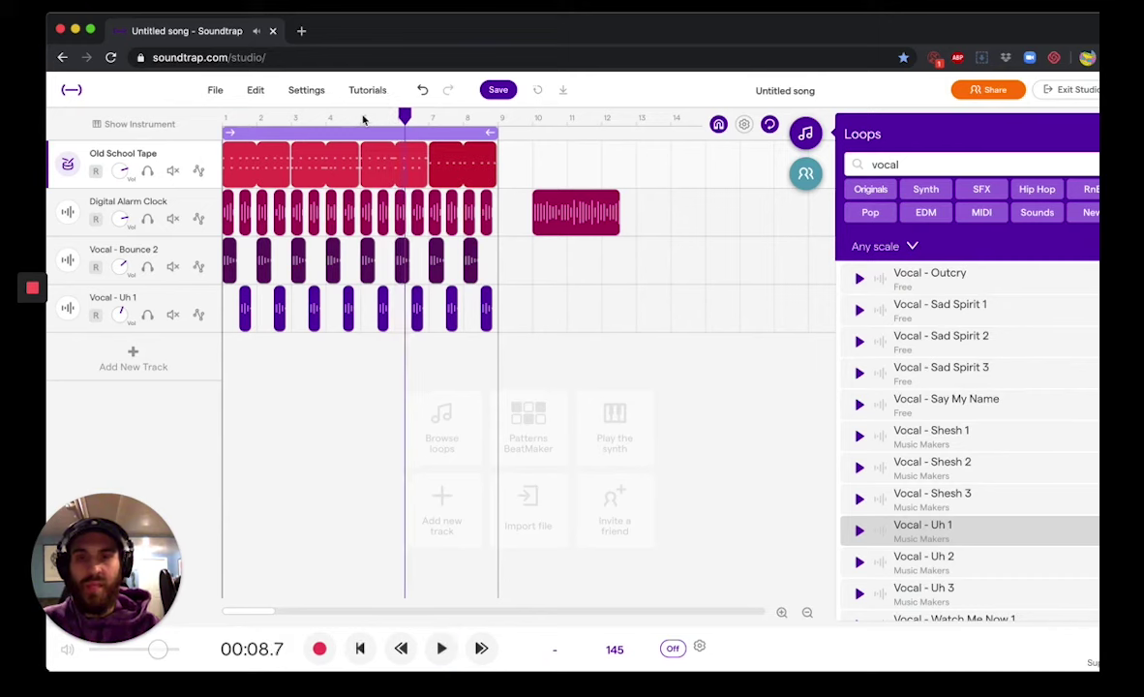
# Stop the eight-bar beat using the transport Stop button
pyautogui.click(360, 649)
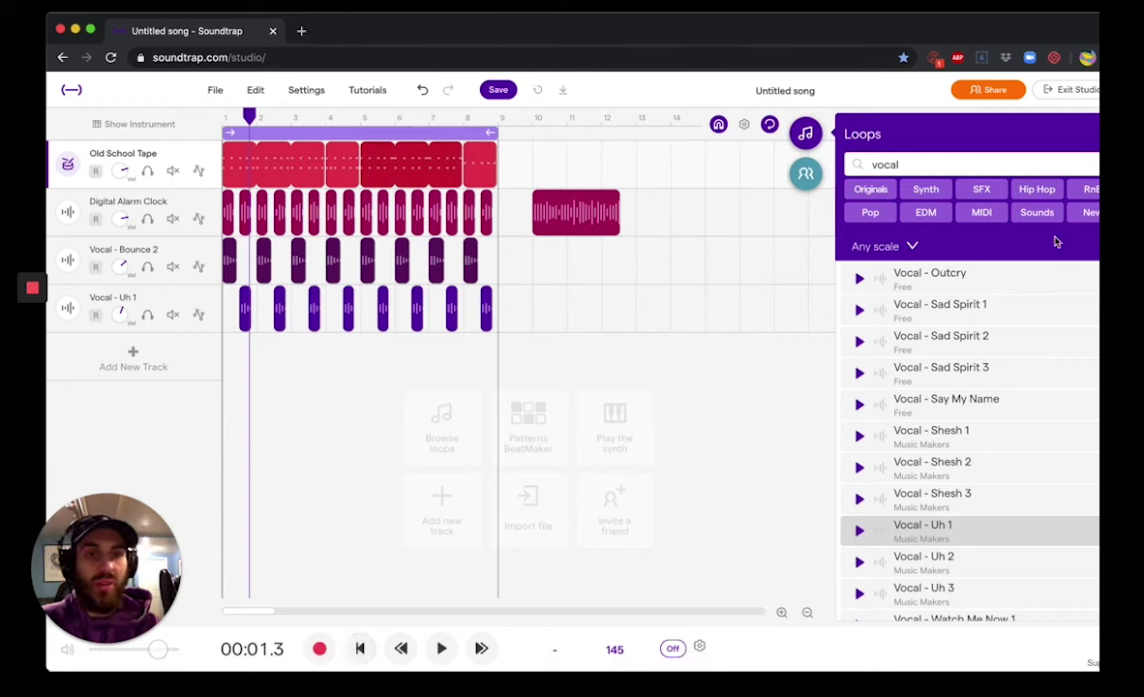
# Search the loop browser for 'percussion' and scroll through the results
pyautogui.doubleClick(998, 167)
pyautogui.write('percussion')
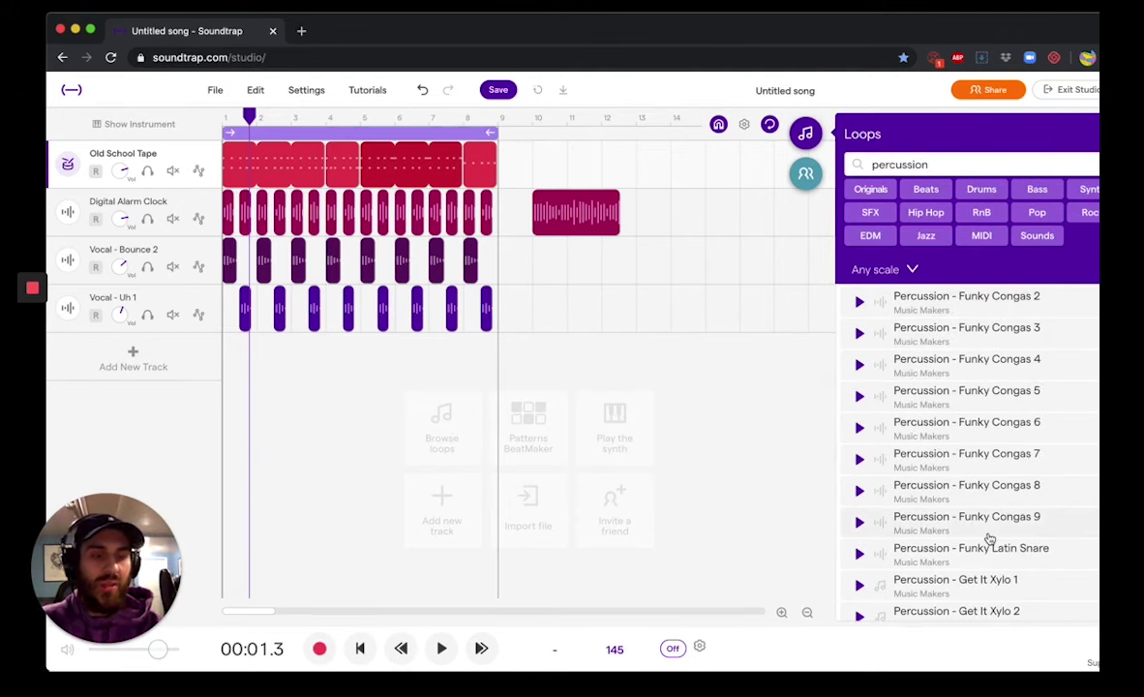
pyautogui.scroll(-3, 923, 460)
pyautogui.scroll(-2, 923, 460)
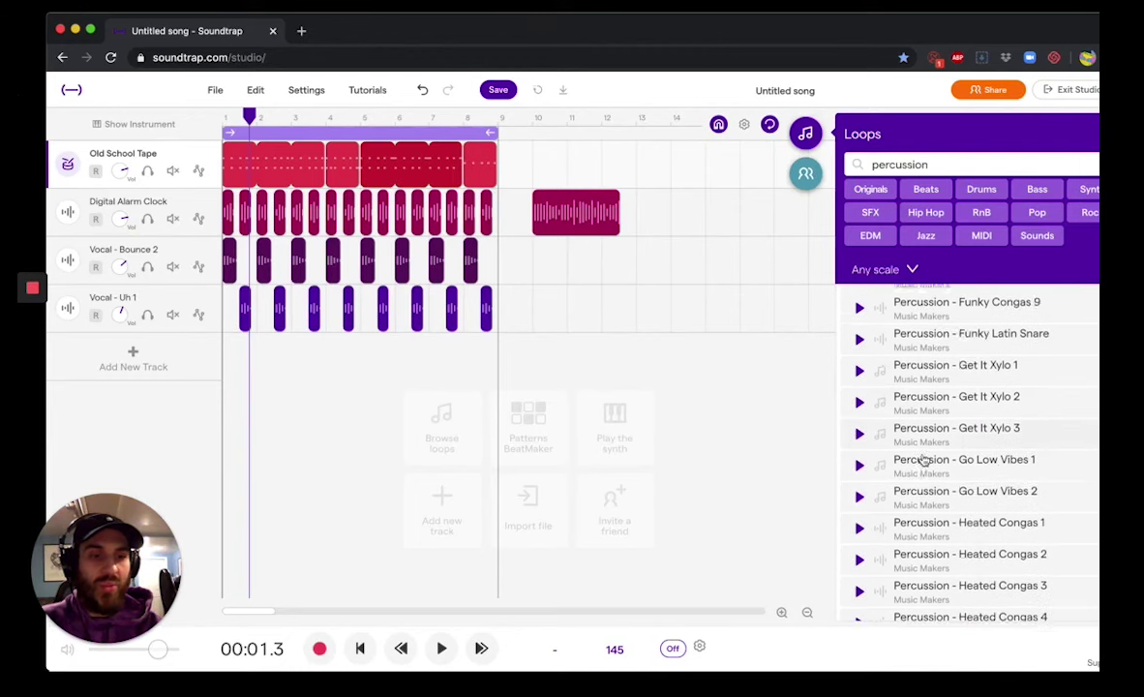
pyautogui.scroll(-5, 923, 461)
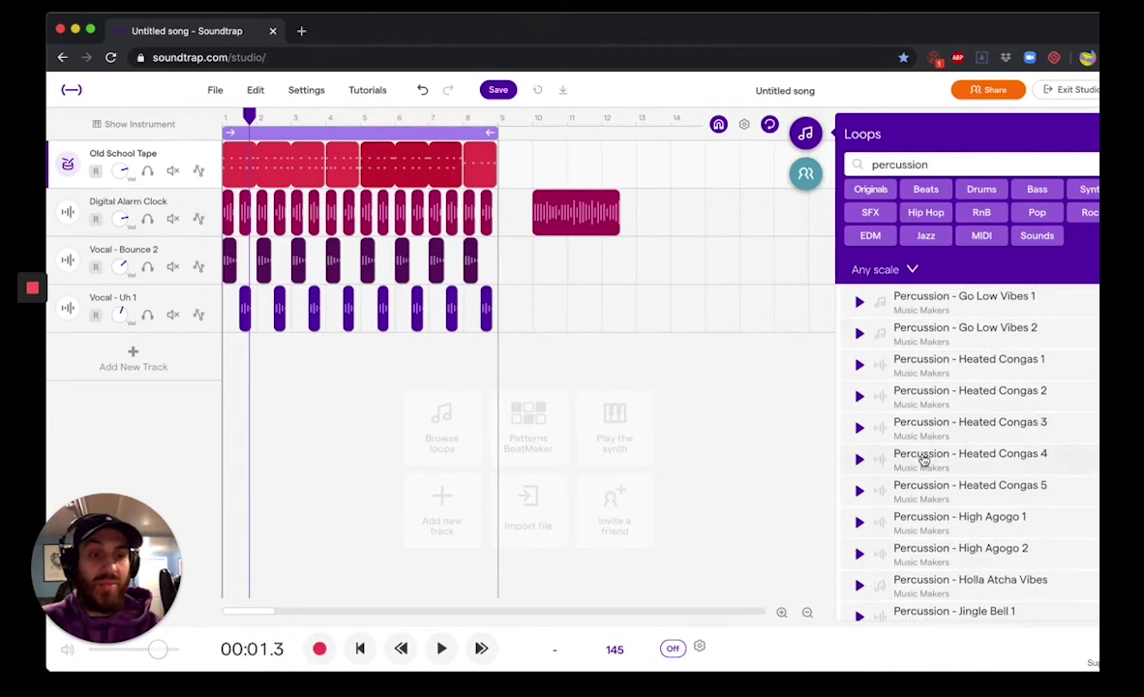